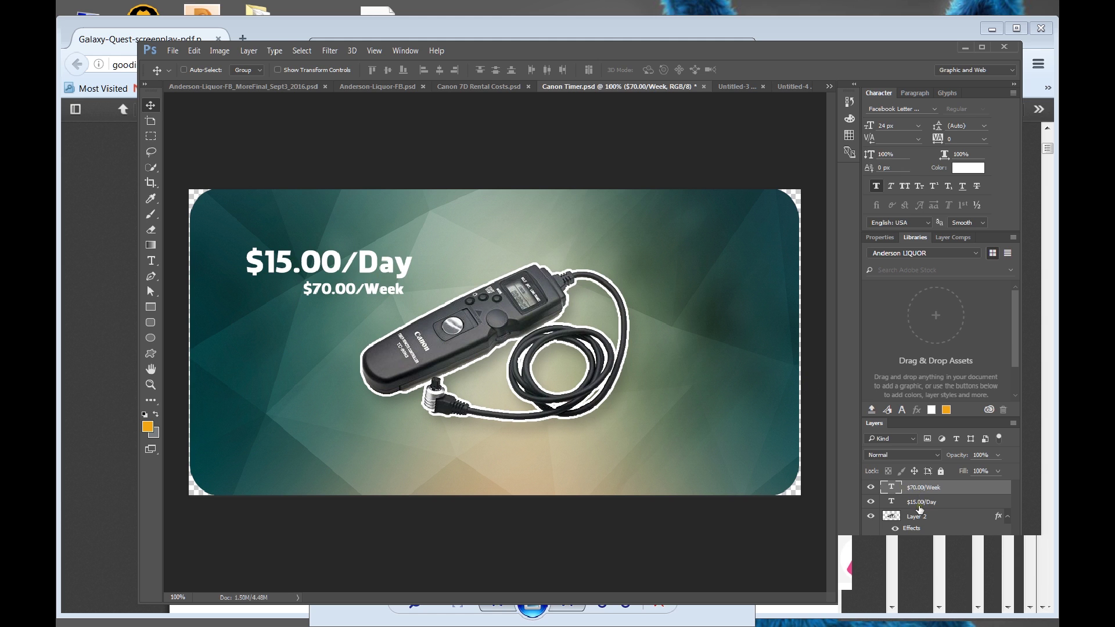
# - Select the $15.00/Day text layer and switch to the Motion workspace to show the Timeline
pyautogui.click(919, 503)
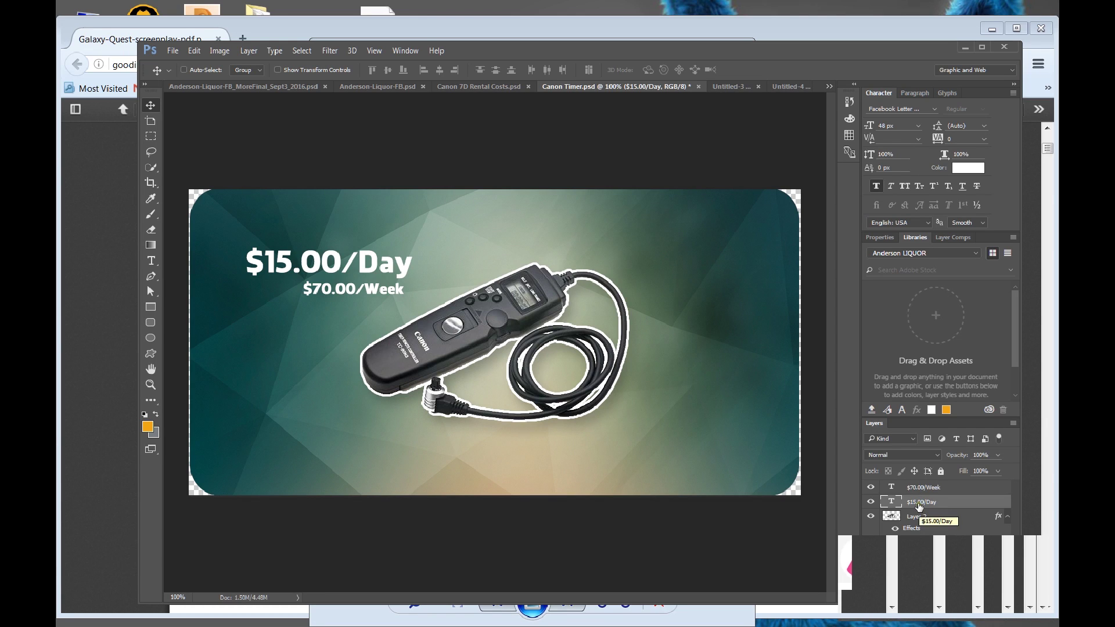
pyautogui.click(913, 490)
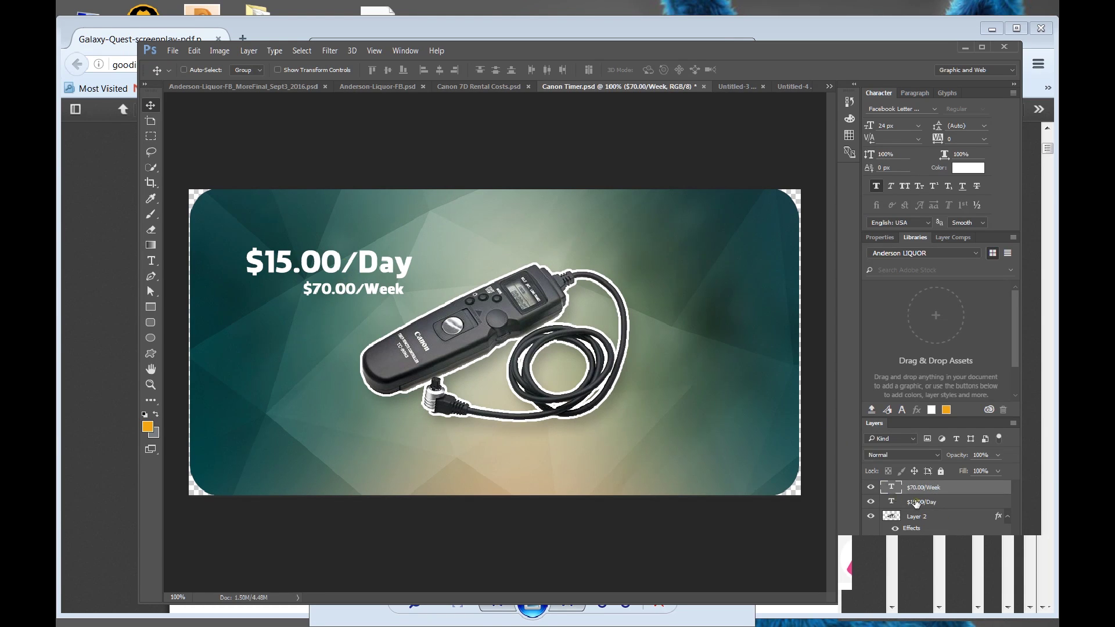
pyautogui.click(910, 503)
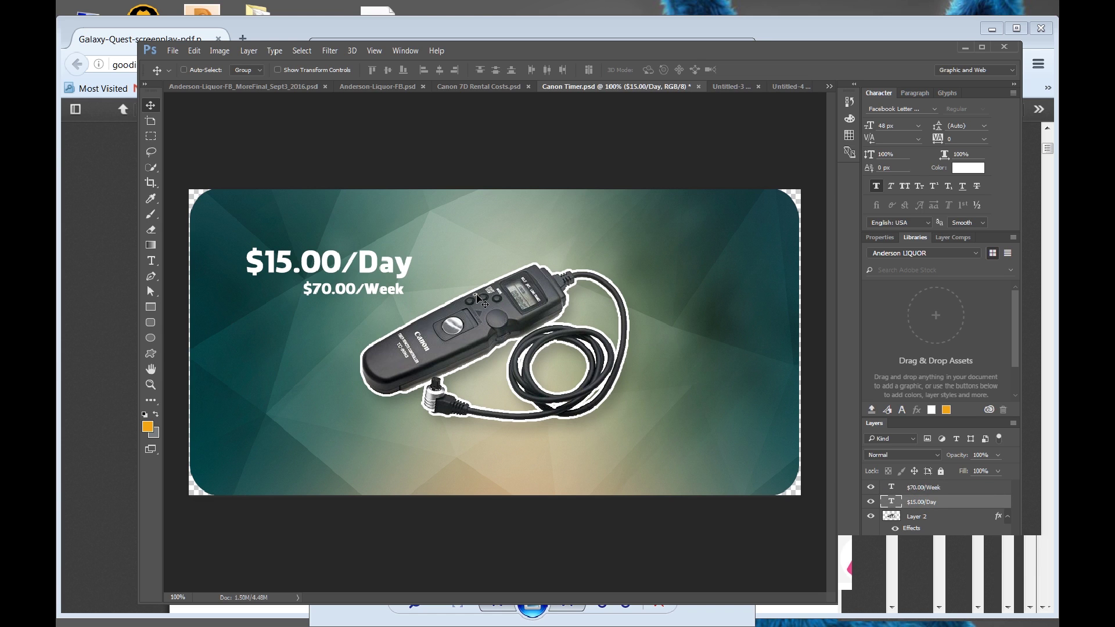
pyautogui.click(955, 72)
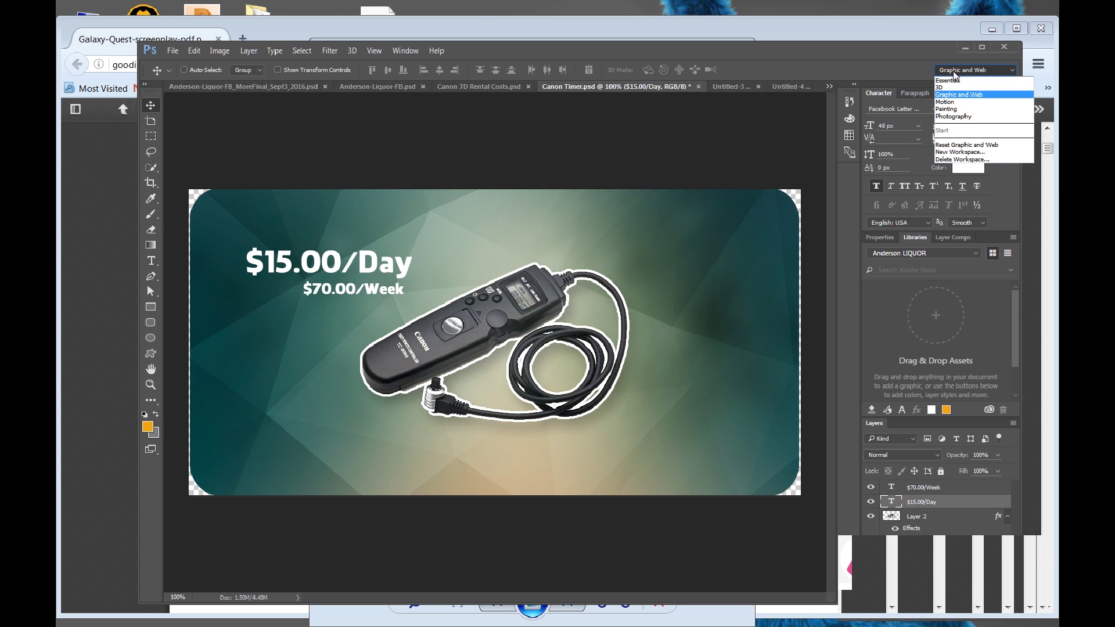
pyautogui.click(944, 102)
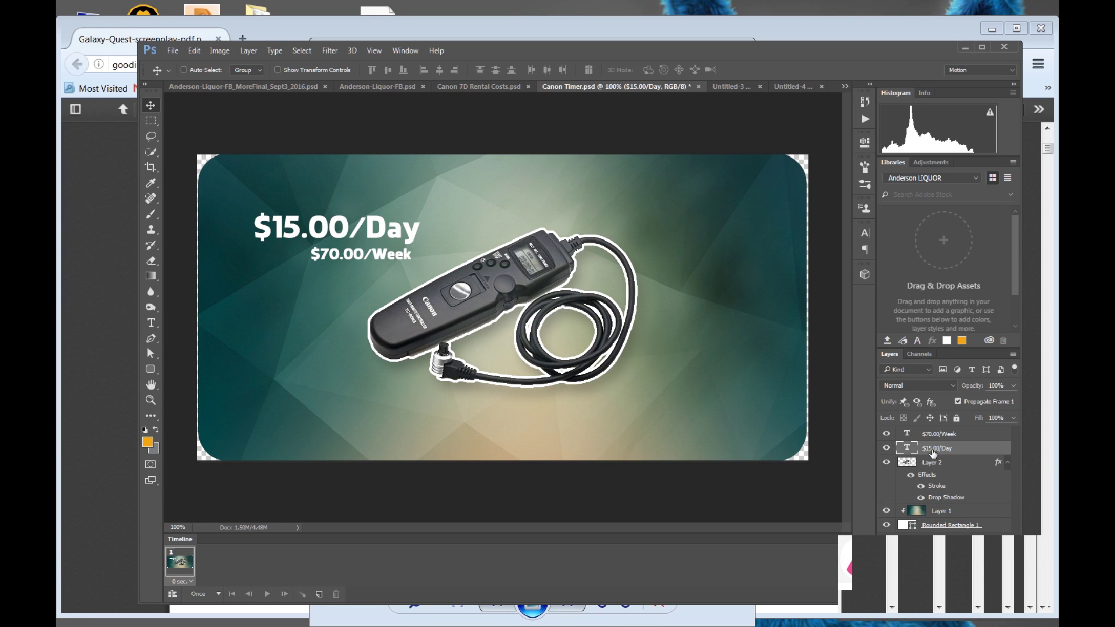
# - Drag the $15.00/Day and $70.00/Week text layers off the canvas's left edge
pyautogui.click(936, 433)
pyautogui.click(929, 449)
pyautogui.click(323, 237)
pyautogui.moveTo(321, 234); pyautogui.dragTo(166, 227)
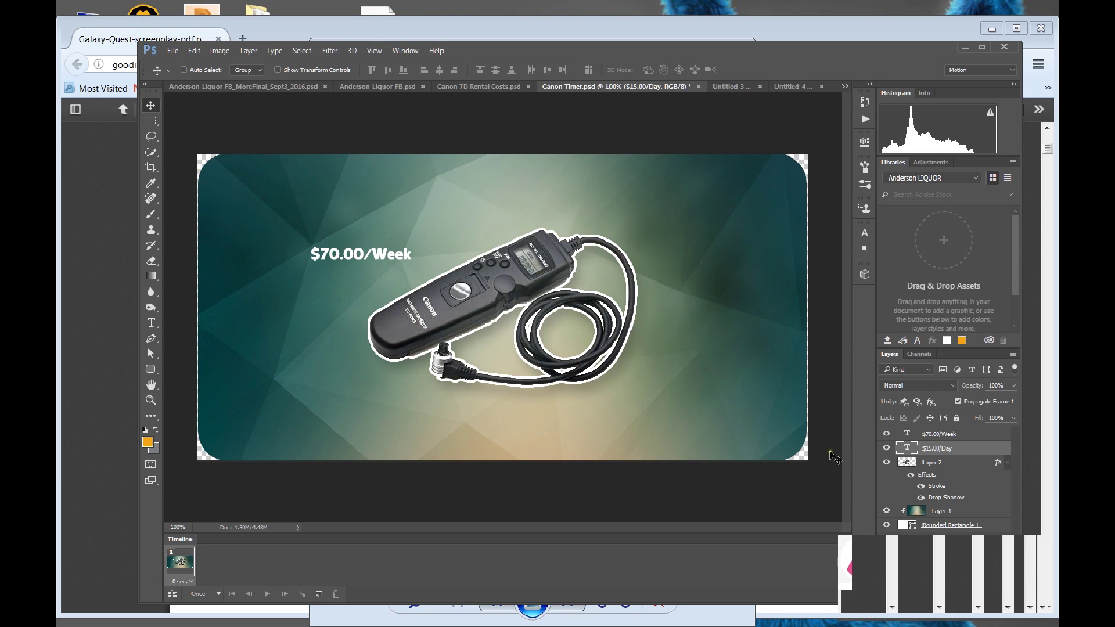
pyautogui.click(931, 434)
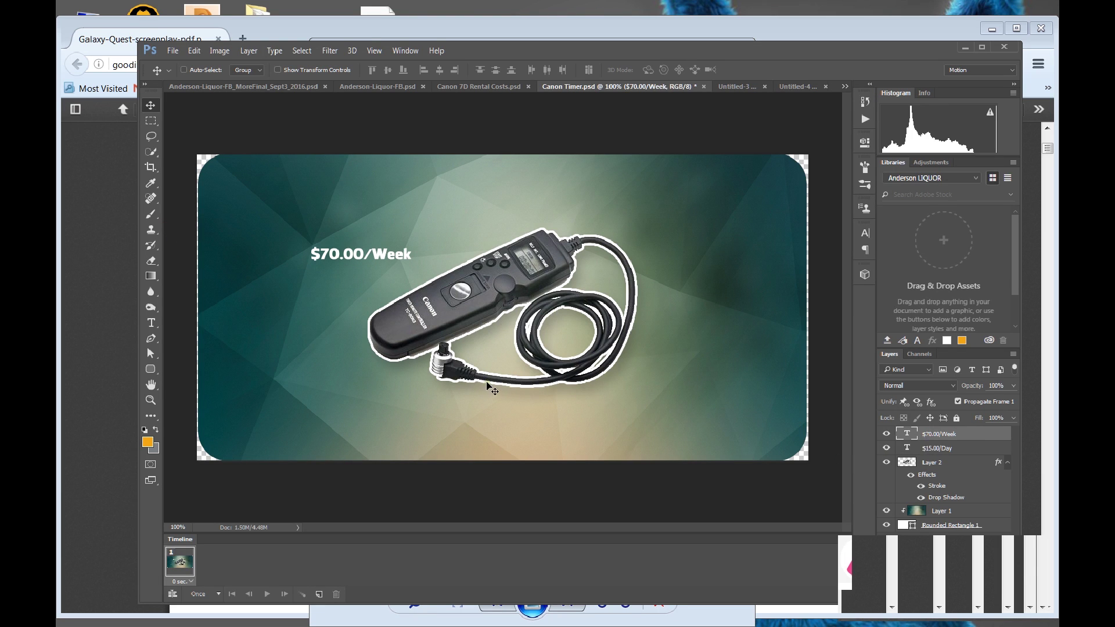
pyautogui.click(364, 252)
pyautogui.moveTo(364, 253); pyautogui.dragTo(179, 256)
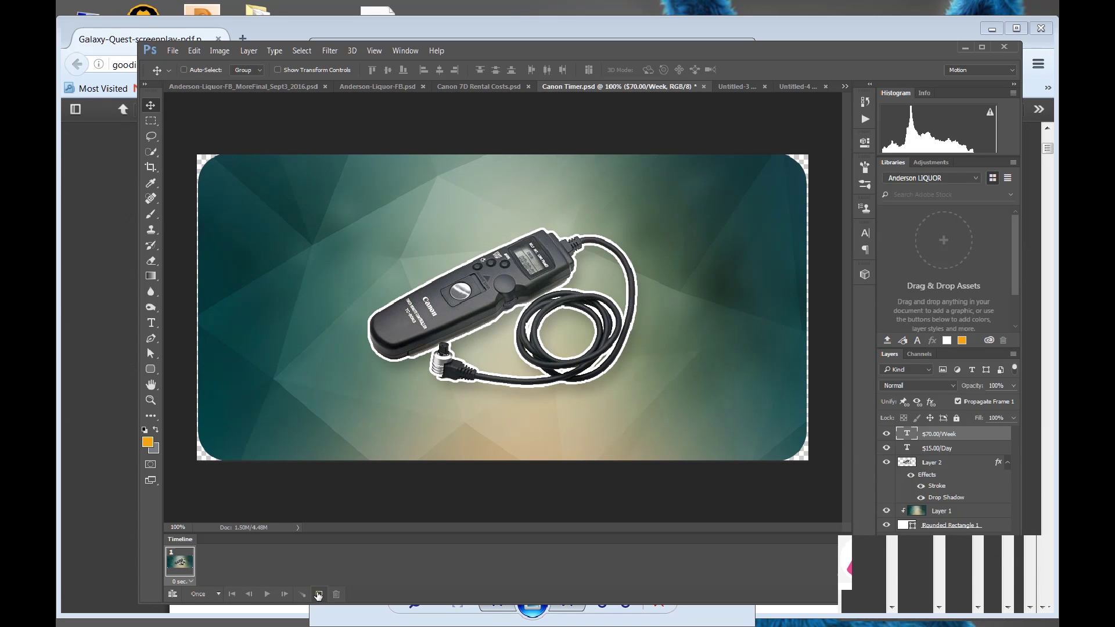
# - Duplicate the frame into frame 2, leaving $70.00/Week parked off the left edge
pyautogui.click(318, 595)
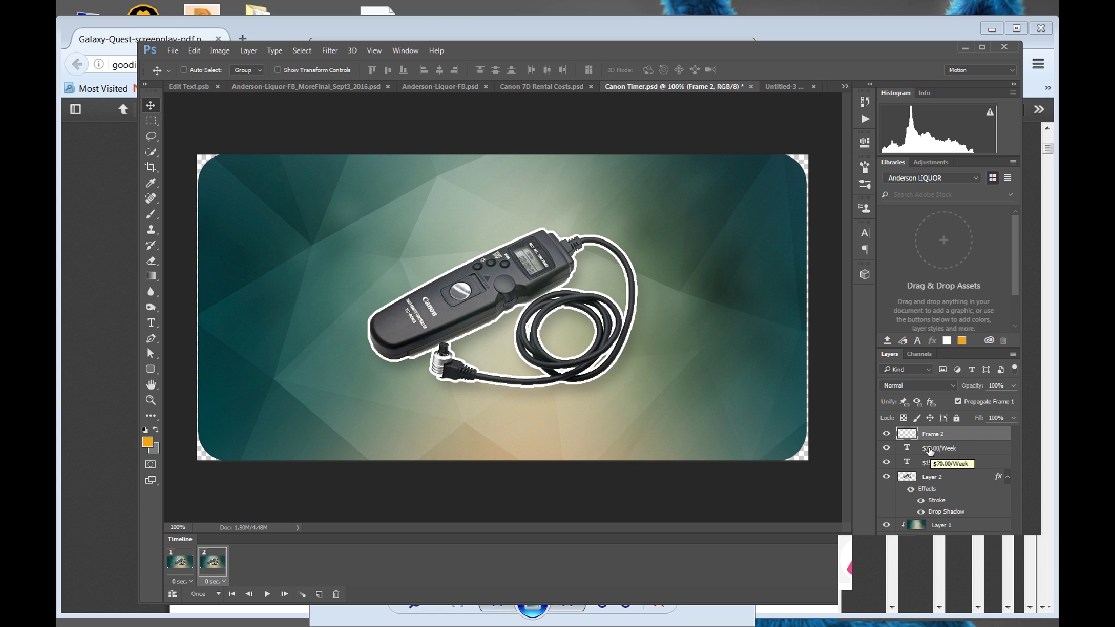
pyautogui.click(930, 450)
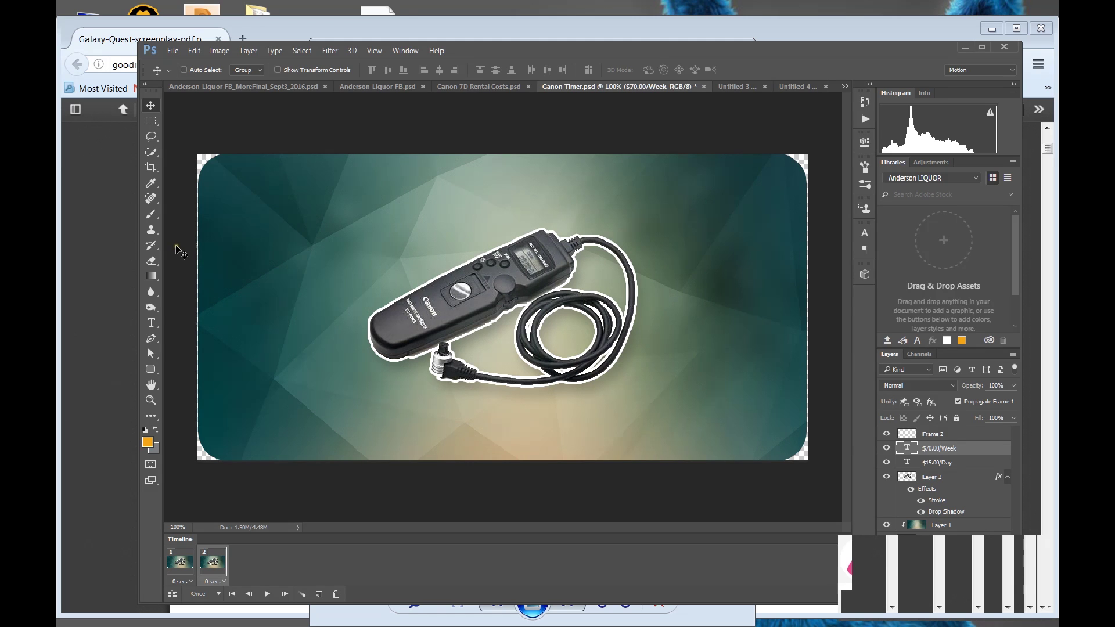
pyautogui.moveTo(177, 248); pyautogui.dragTo(383, 266)
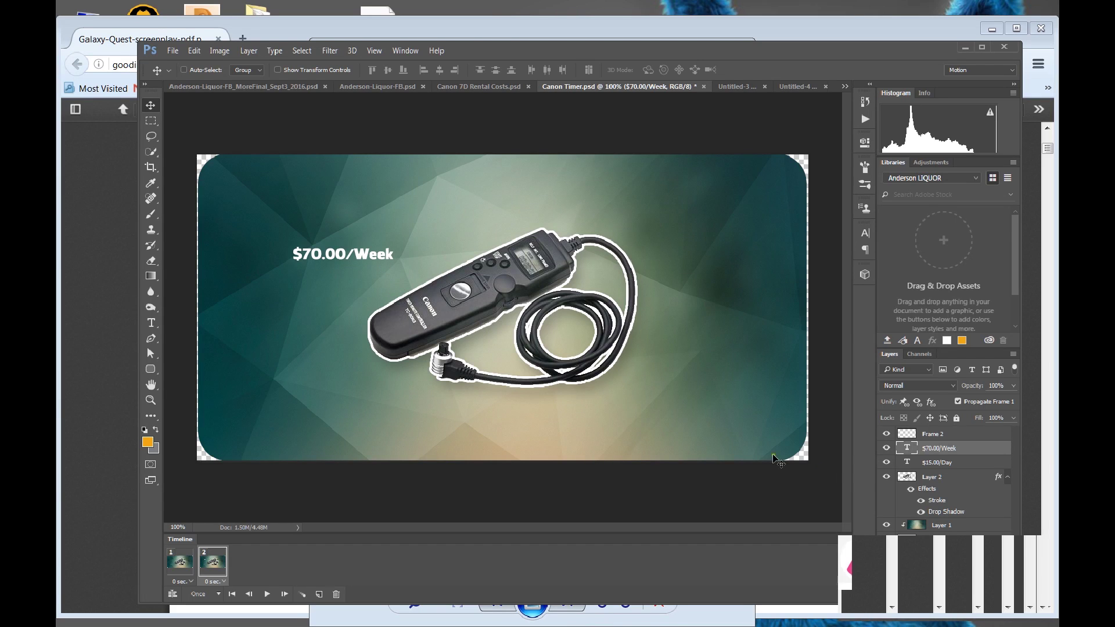
pyautogui.moveTo(344, 257); pyautogui.dragTo(163, 237)
pyautogui.moveTo(330, 256); pyautogui.dragTo(152, 254)
pyautogui.moveTo(363, 255); pyautogui.dragTo(237, 266)
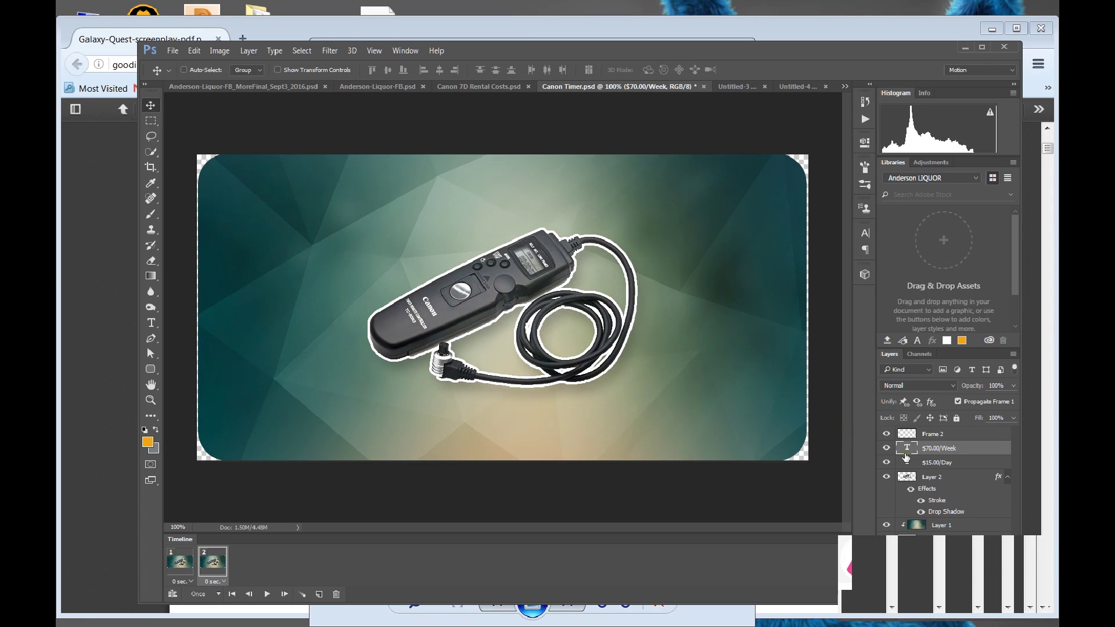
# - In frame 2, place $15.00/Day at the canvas's upper left above the remote, then compare with frame 1
pyautogui.click(935, 463)
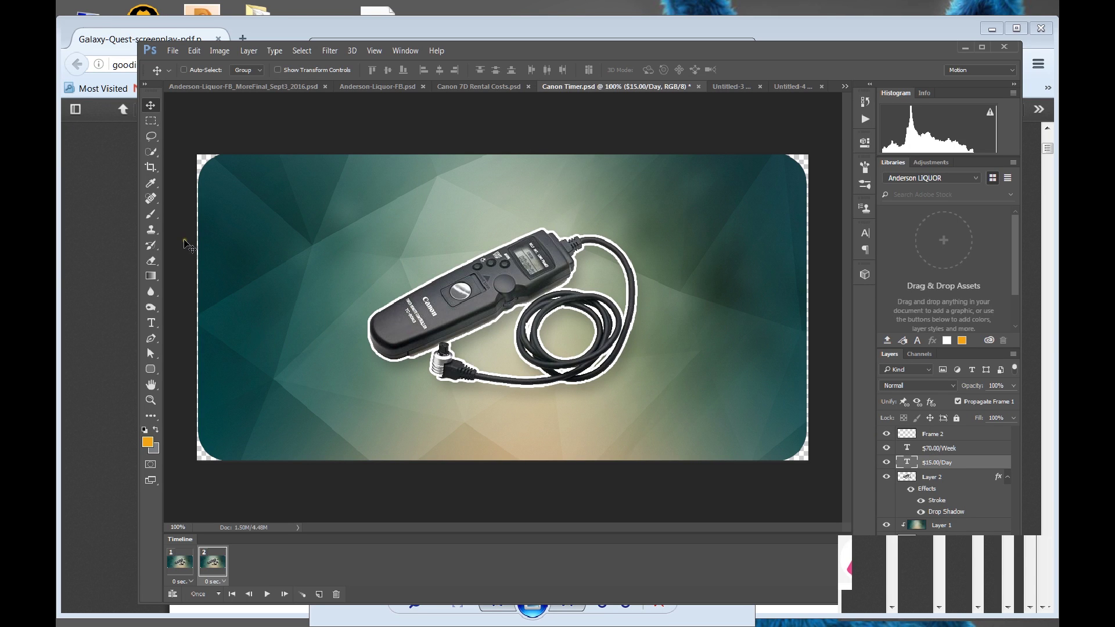
pyautogui.moveTo(184, 243); pyautogui.dragTo(409, 260)
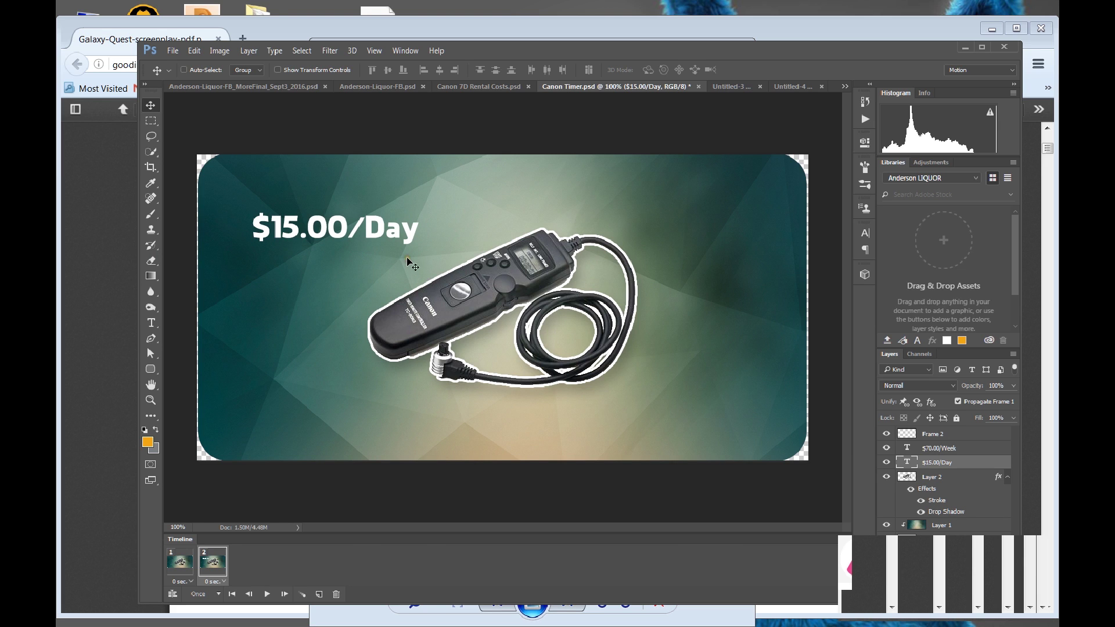
pyautogui.click(177, 564)
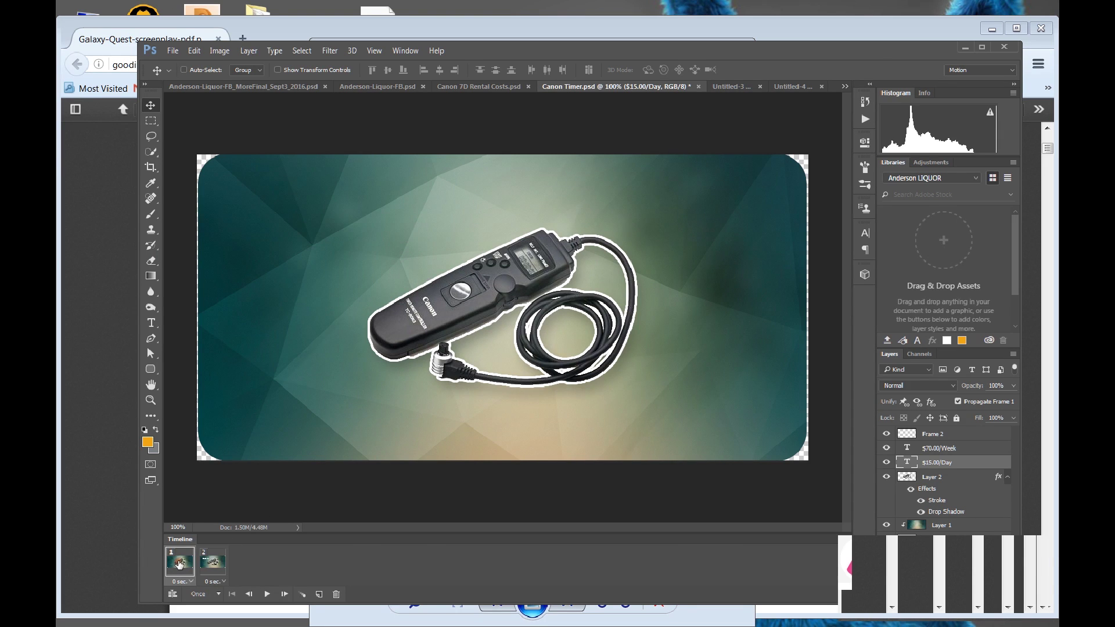
pyautogui.click(214, 565)
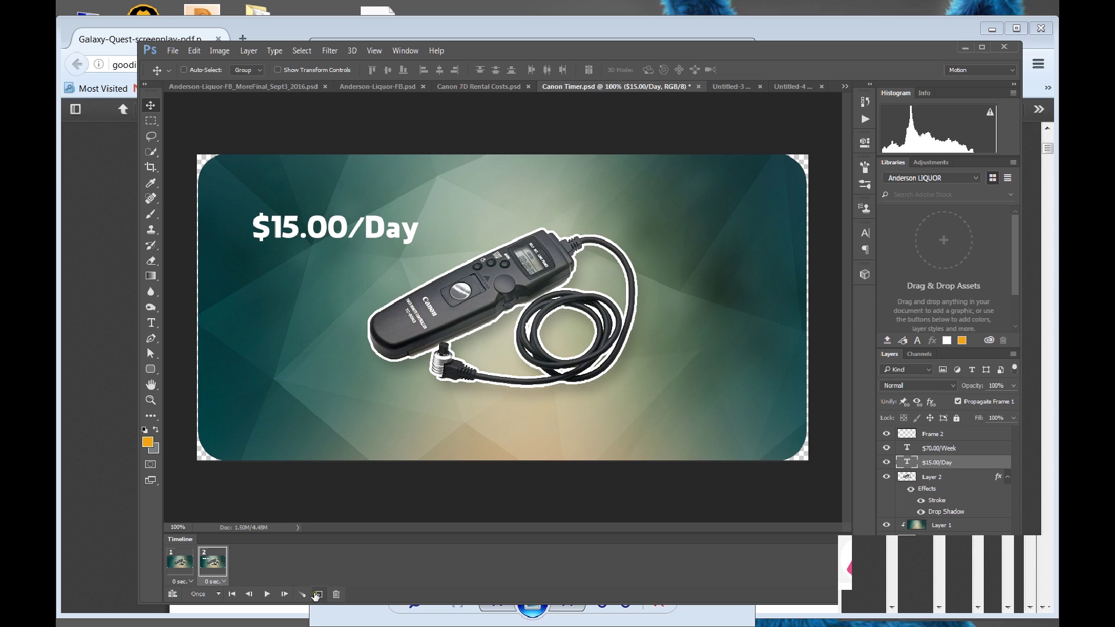
# - Duplicate into frame 3 and drag $70.00/Week onto the canvas below $15.00/Day
pyautogui.click(317, 594)
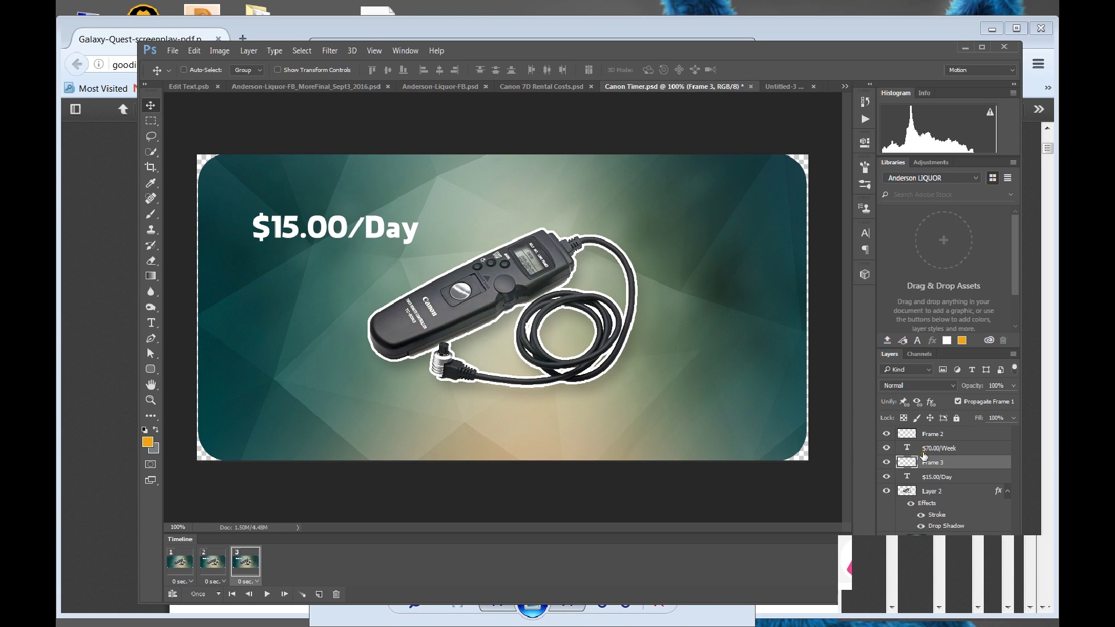
pyautogui.click(923, 448)
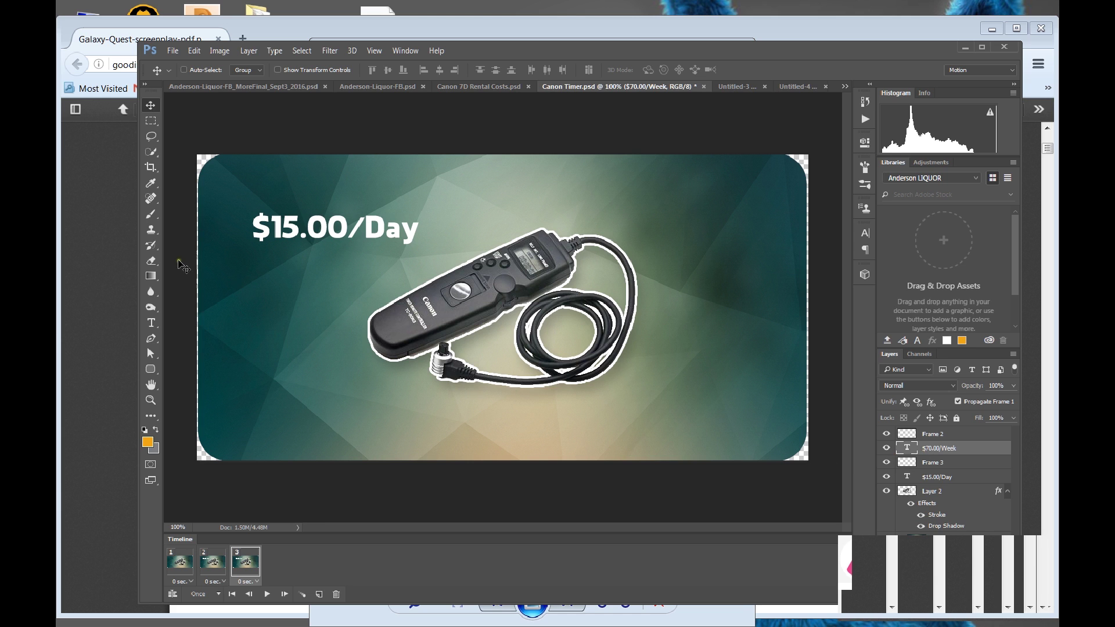
pyautogui.moveTo(181, 261); pyautogui.dragTo(392, 260)
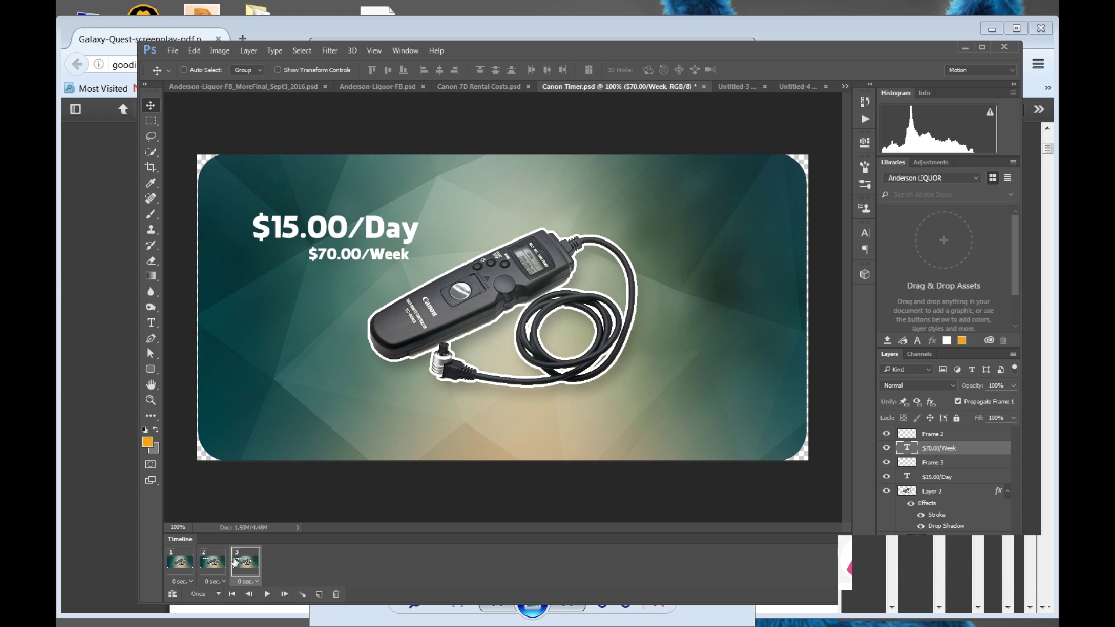
pyautogui.click(192, 565)
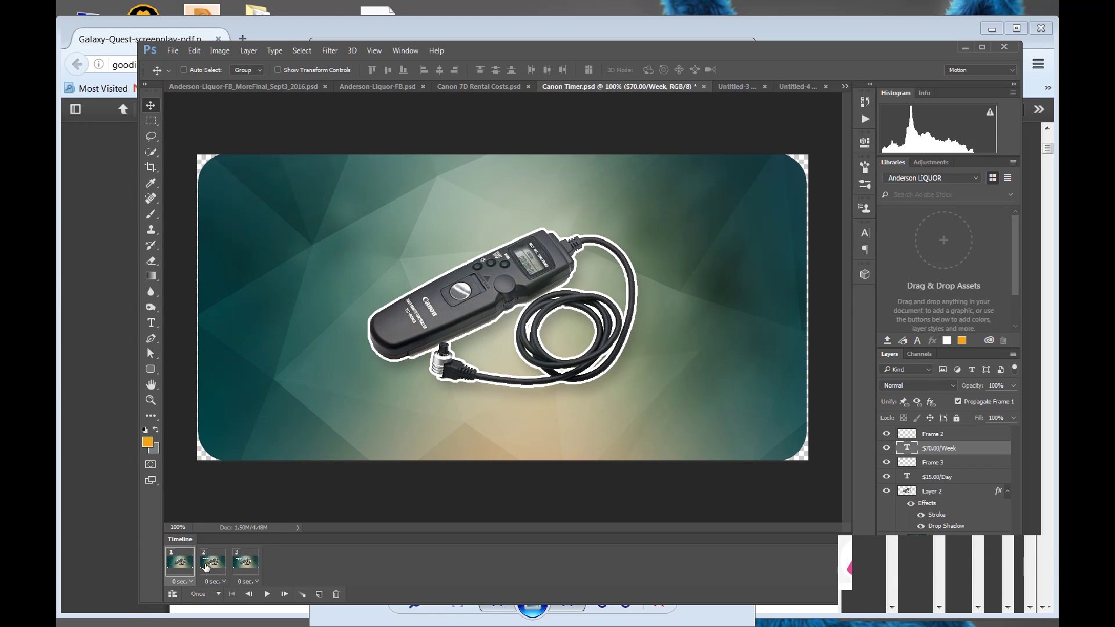
# - Tween 5 frames between frames 1 and 2 so $15.00/Day slides in, then step through all eight
pyautogui.click(206, 567)
pyautogui.click(183, 563)
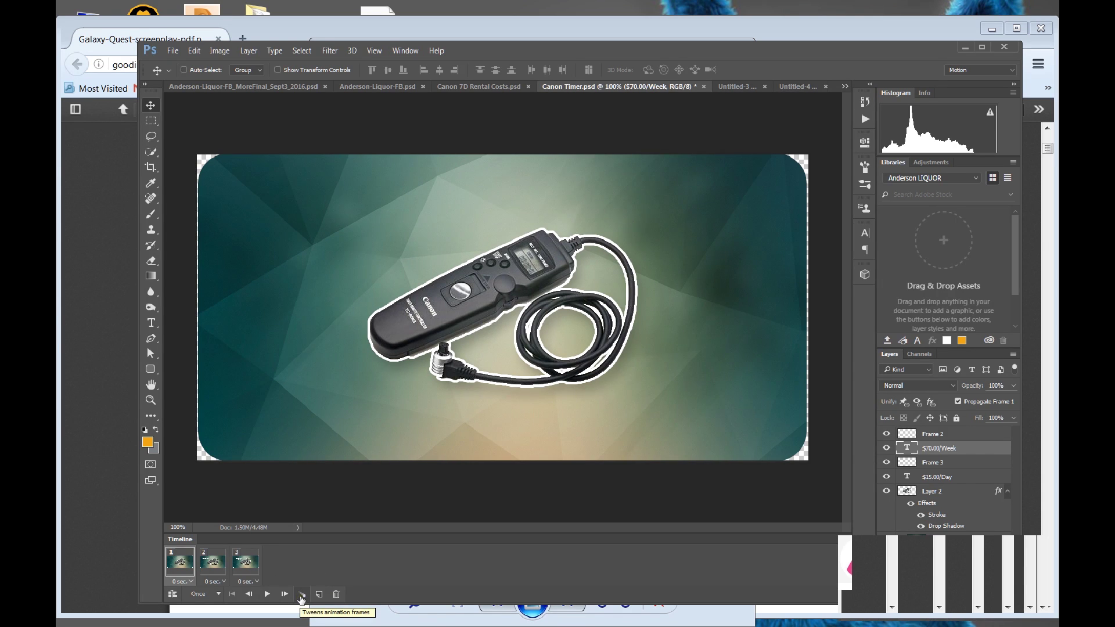
pyautogui.click(302, 594)
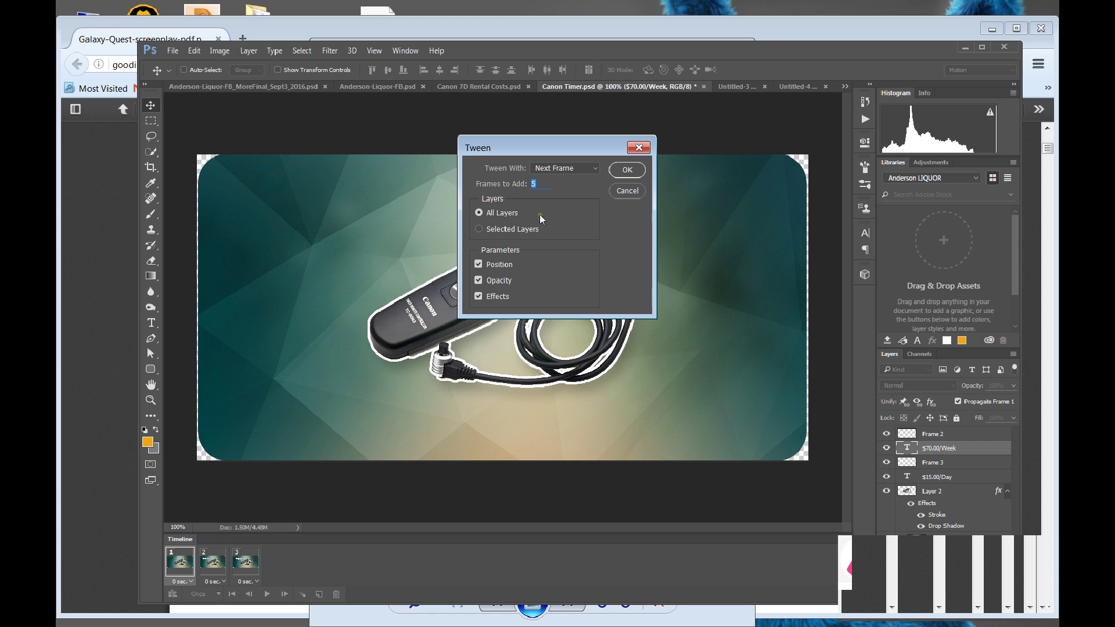
pyautogui.click(634, 169)
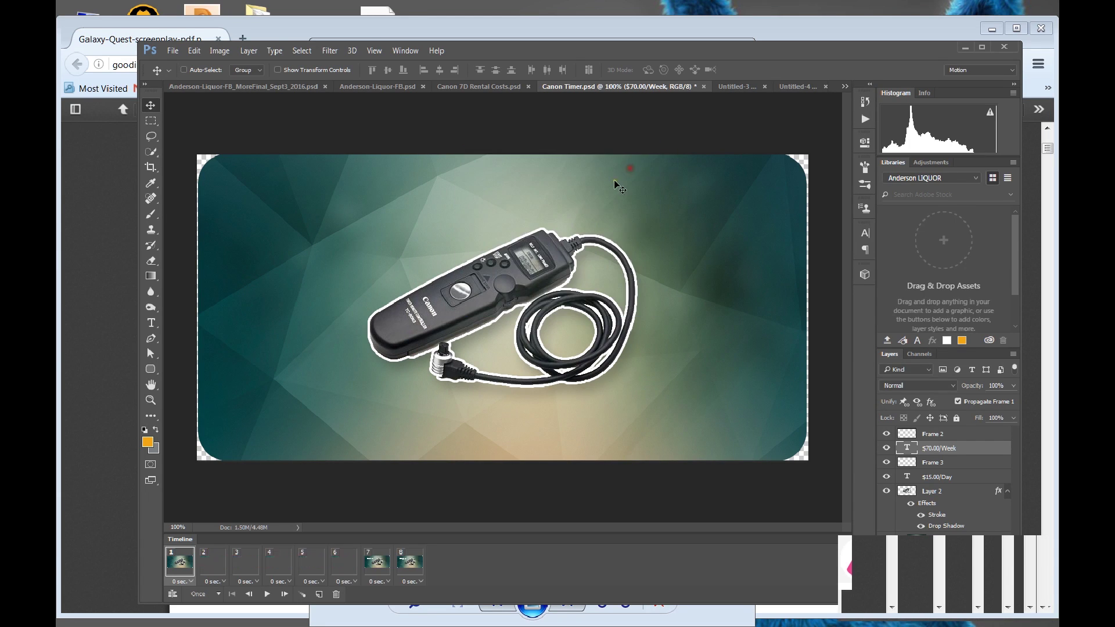
pyautogui.click(215, 562)
pyautogui.click(244, 569)
pyautogui.click(279, 570)
pyautogui.click(311, 570)
pyautogui.click(339, 572)
pyautogui.click(377, 570)
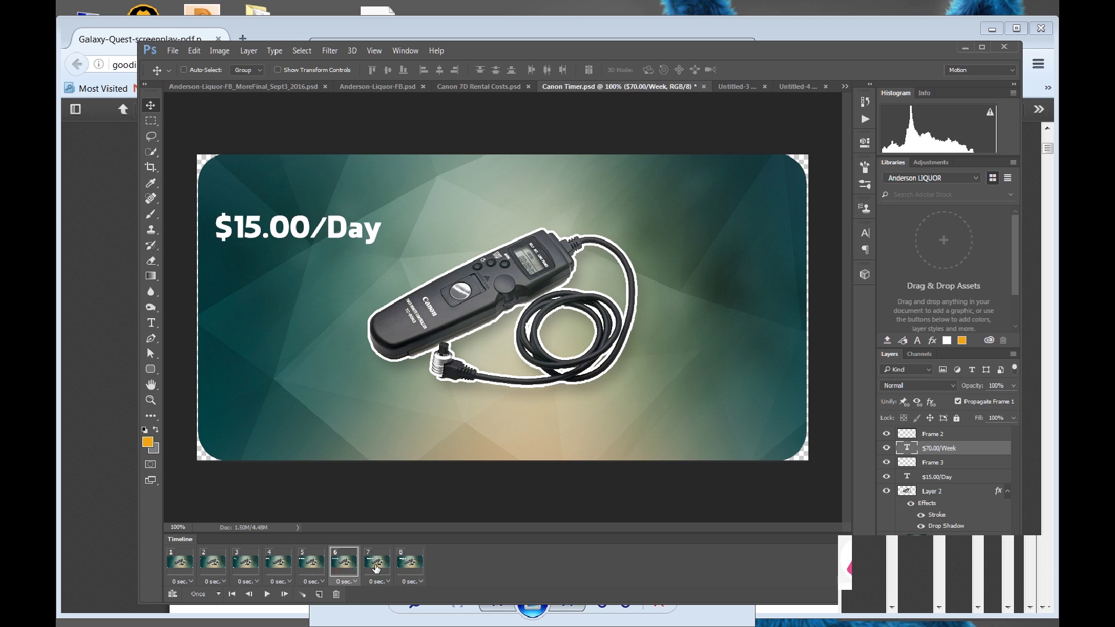
pyautogui.click(409, 570)
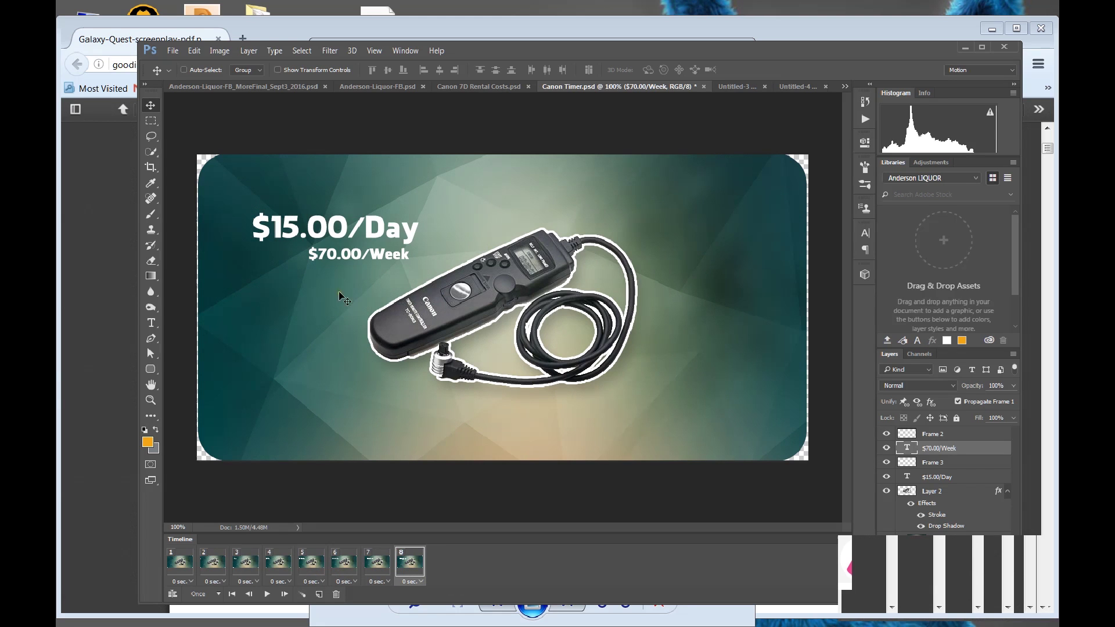
# - Tween 5 frames from frame 7 to the next so $70.00/Week slides in, then play all 13 frames
pyautogui.click(373, 568)
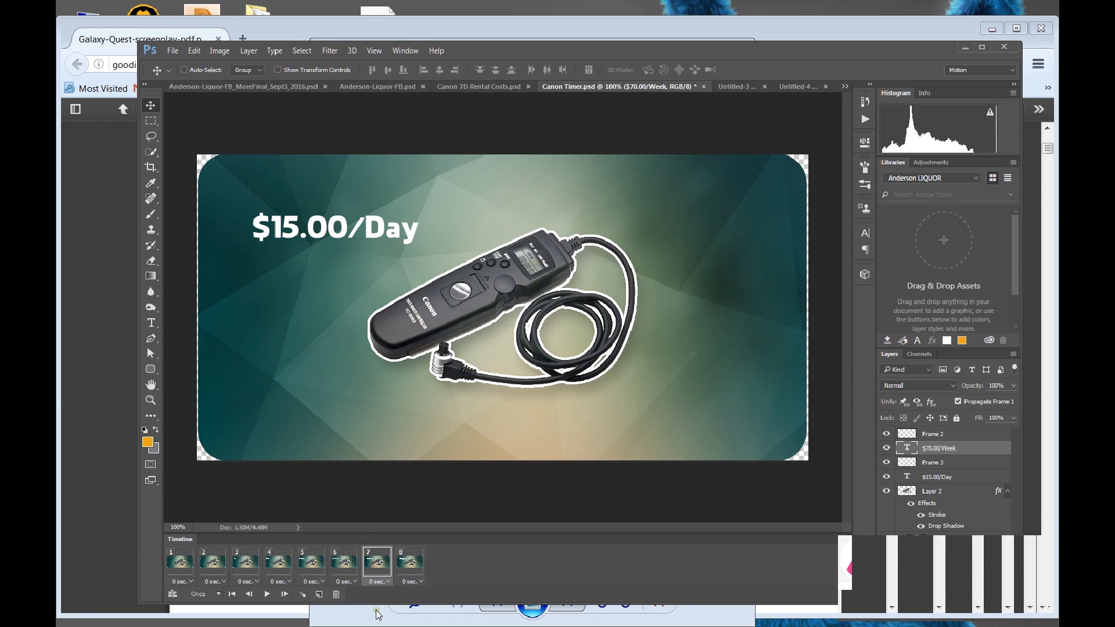
pyautogui.click(302, 596)
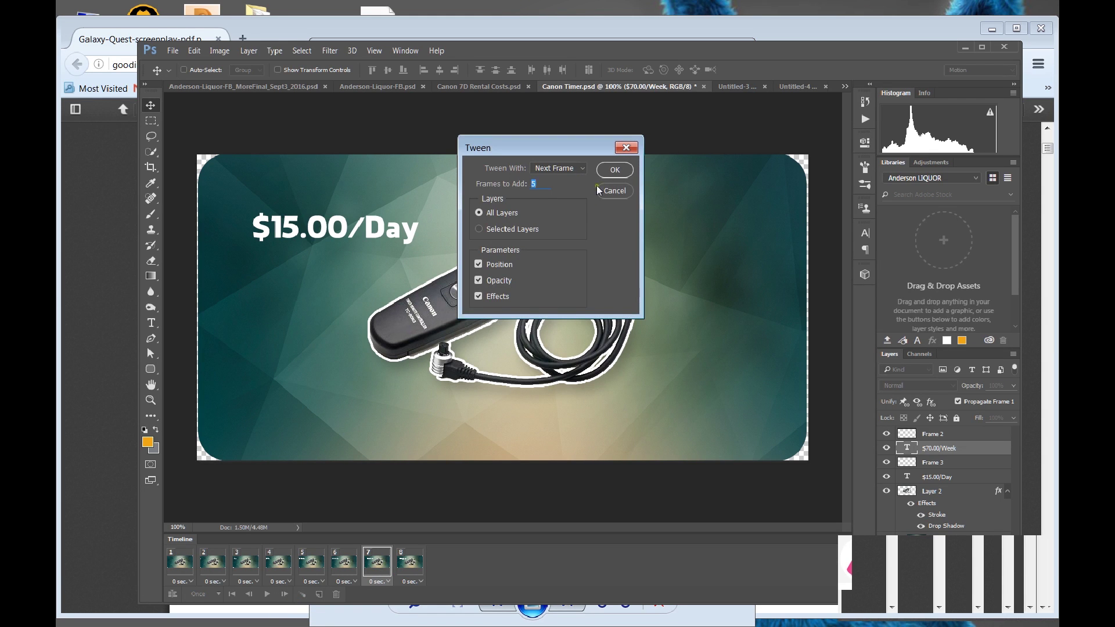
pyautogui.click(613, 171)
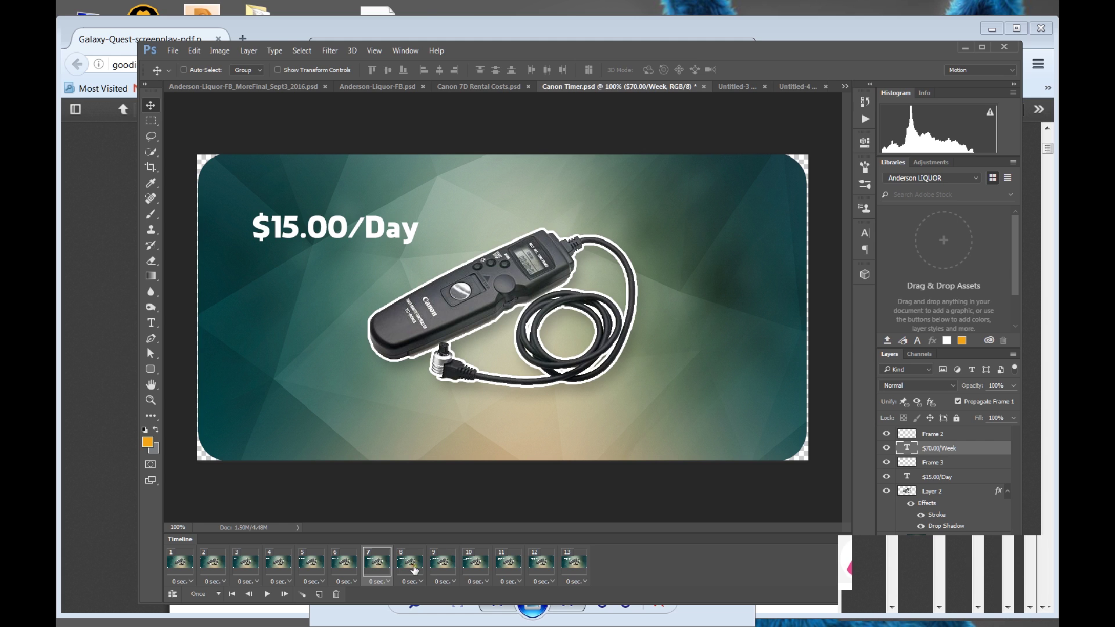
pyautogui.click(410, 563)
pyautogui.click(443, 563)
pyautogui.click(475, 564)
pyautogui.click(509, 563)
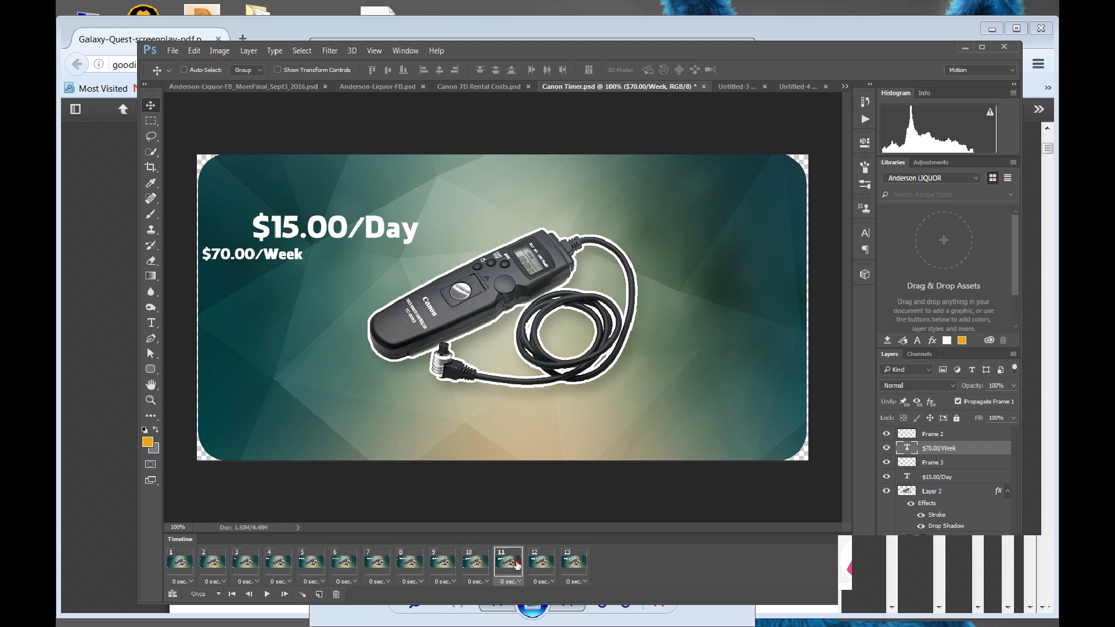
pyautogui.click(541, 563)
pyautogui.click(574, 563)
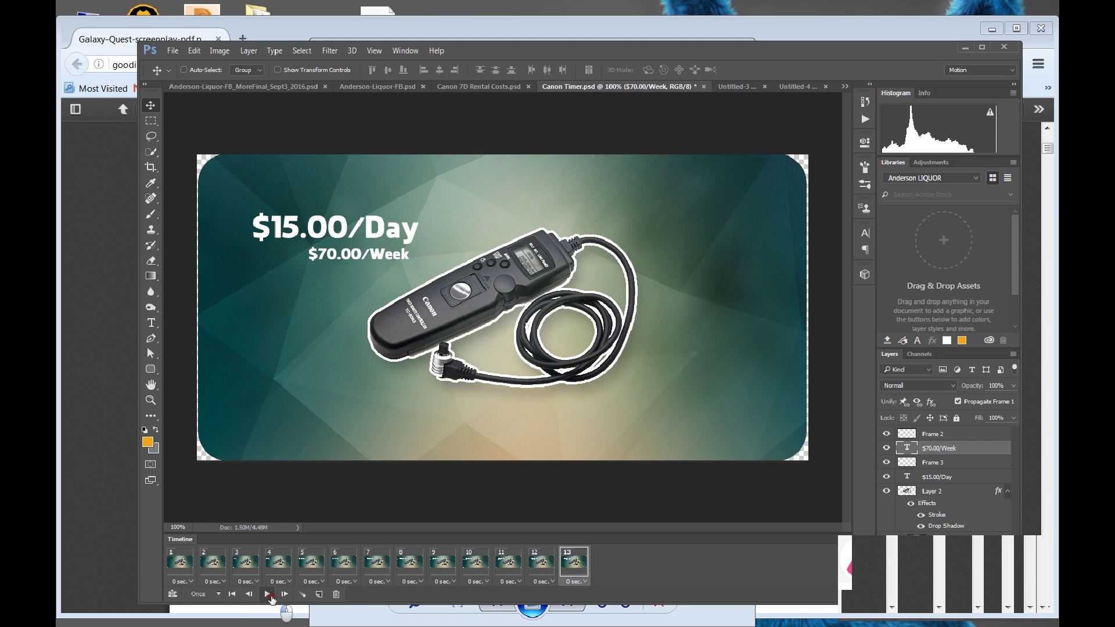
pyautogui.click(269, 594)
# - Open Save for Web (Legacy), zoom the 4-Up previews to 33.3%, and set the format to GIF
pyautogui.click(172, 52)
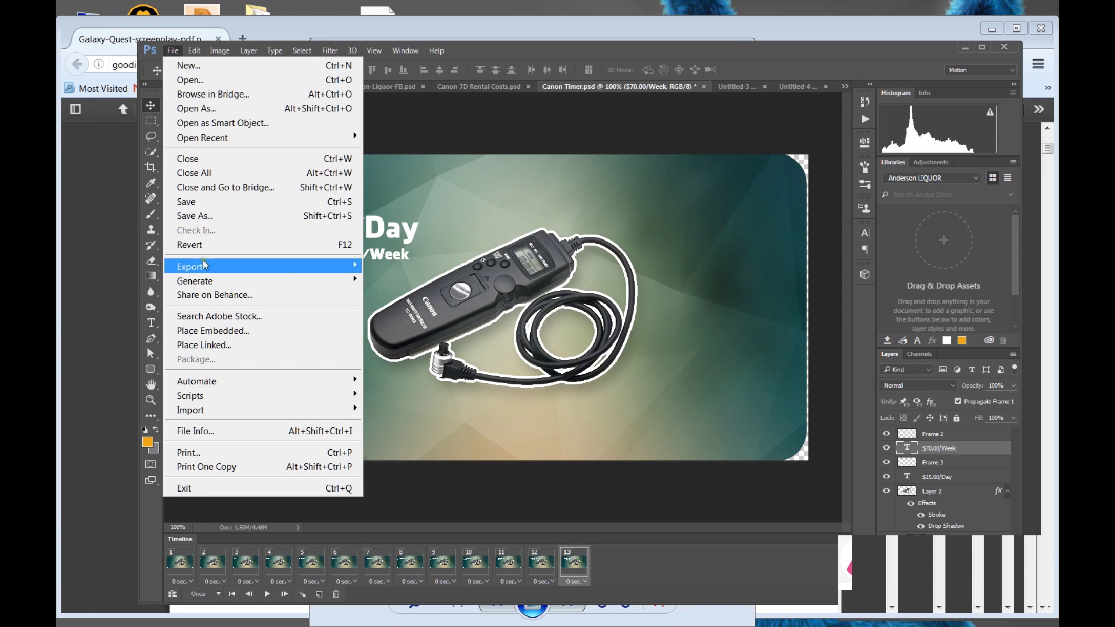
pyautogui.moveTo(227, 267)
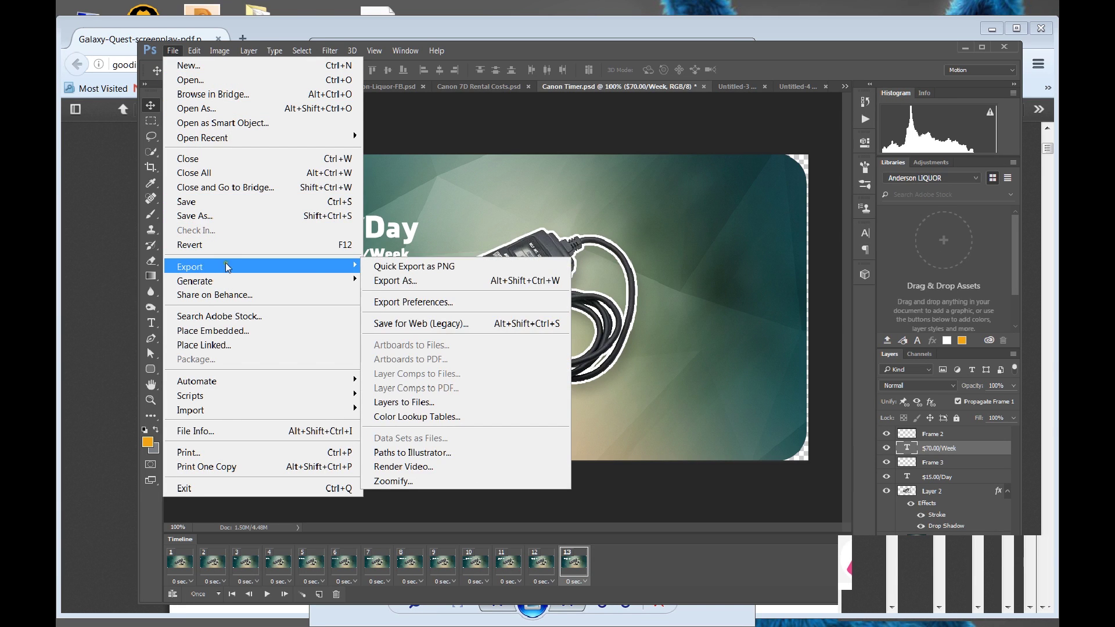
pyautogui.click(392, 324)
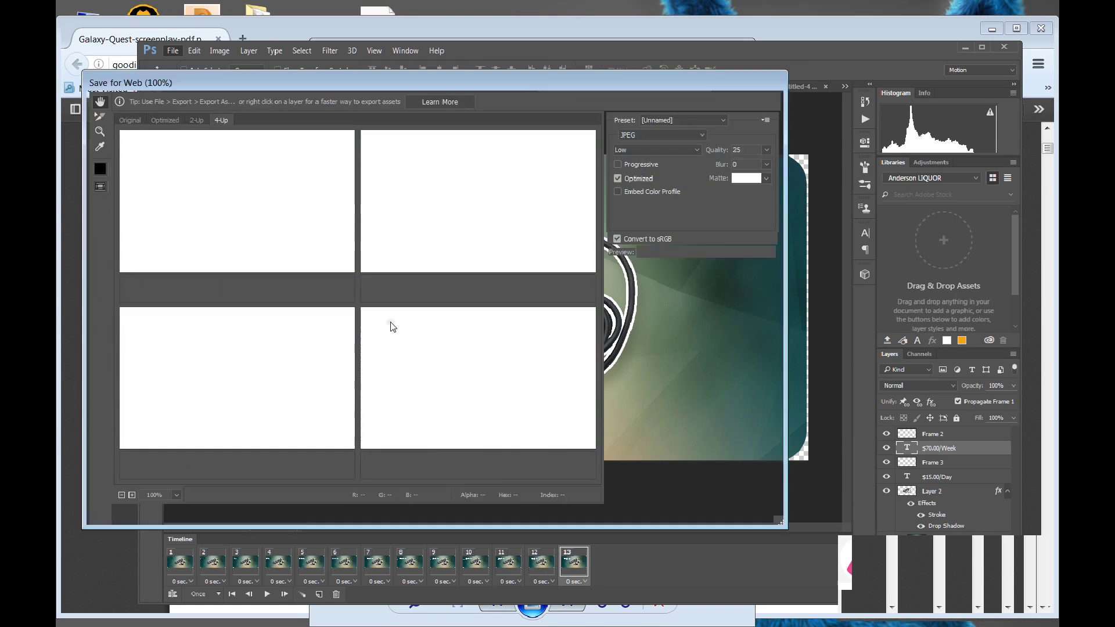
pyautogui.moveTo(459, 351); pyautogui.dragTo(418, 332)
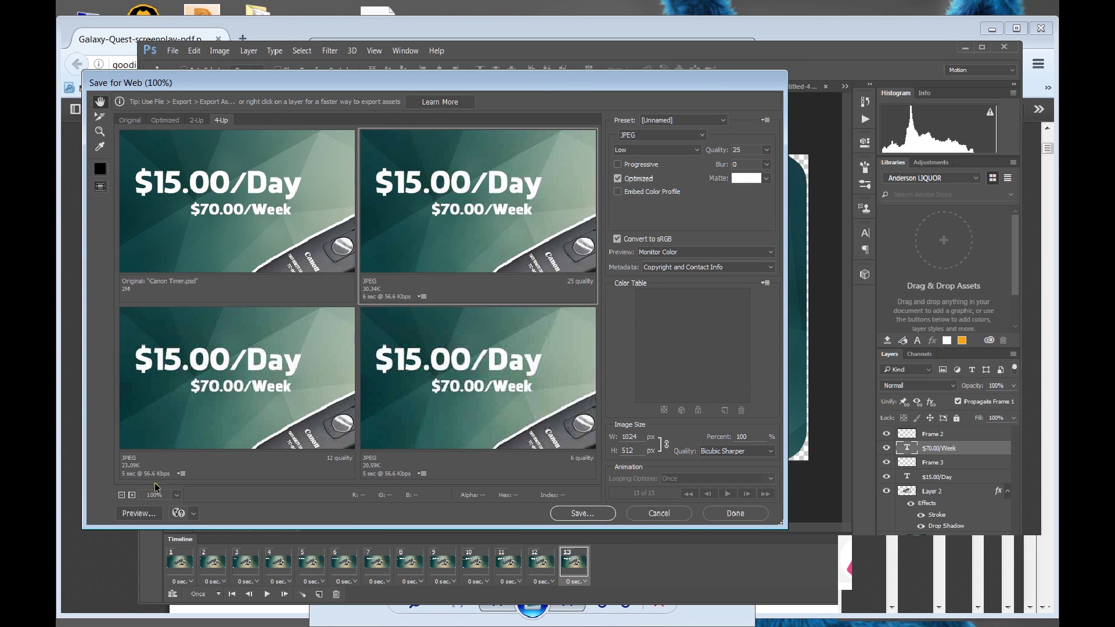
pyautogui.click(122, 494)
pyautogui.click(121, 495)
pyautogui.click(122, 495)
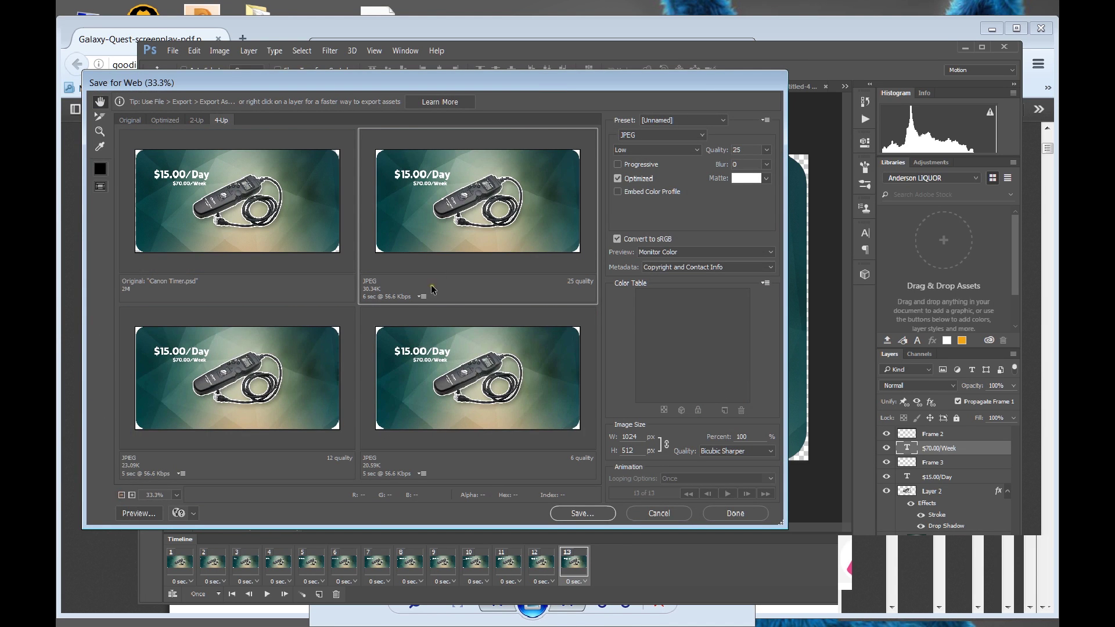
pyautogui.click(700, 135)
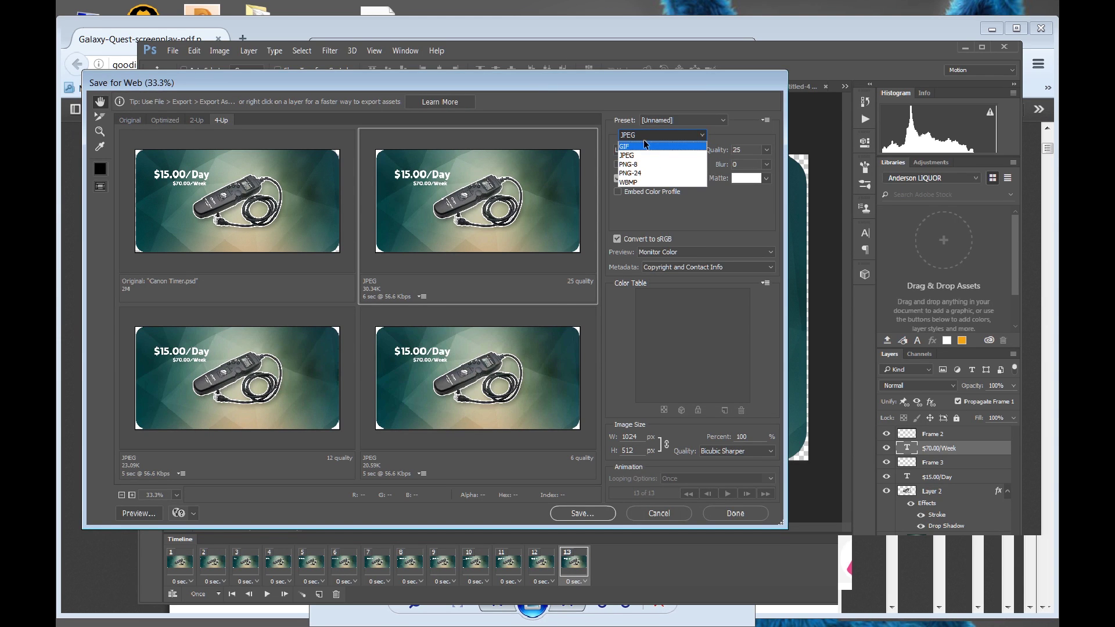
pyautogui.click(645, 145)
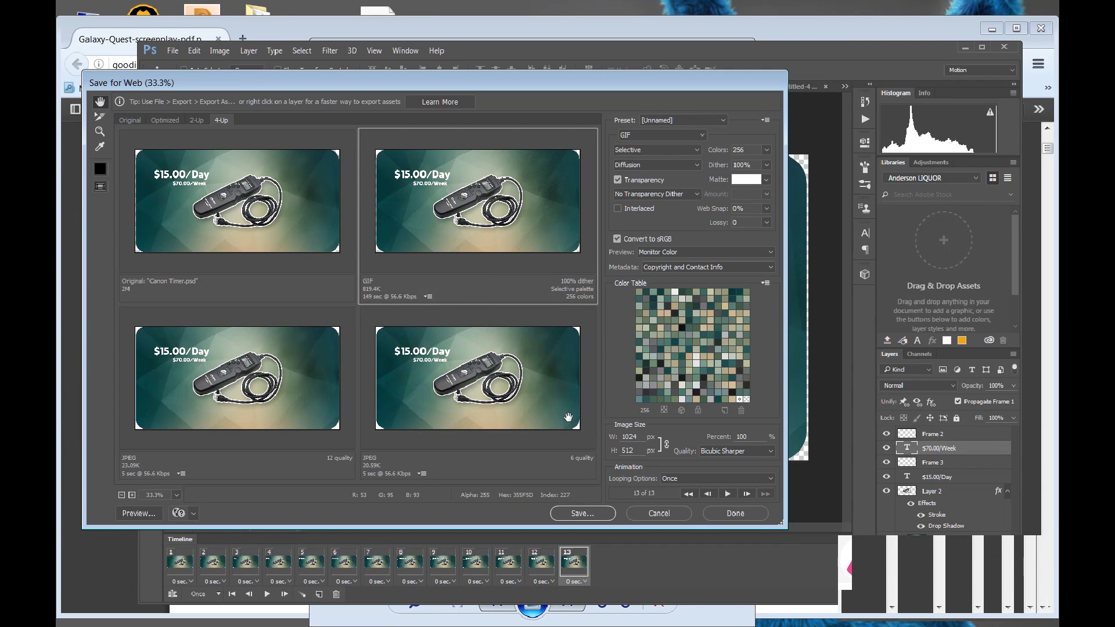
# - Set GIF looping to Forever, play and stop the preview, then cancel without saving
pyautogui.click(671, 481)
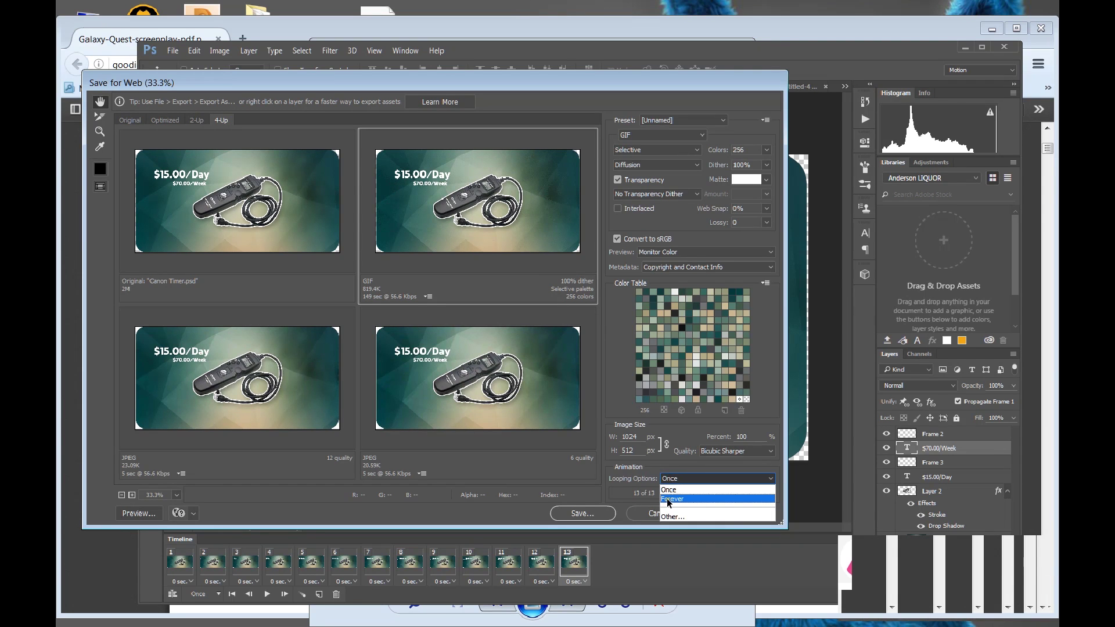
pyautogui.click(669, 500)
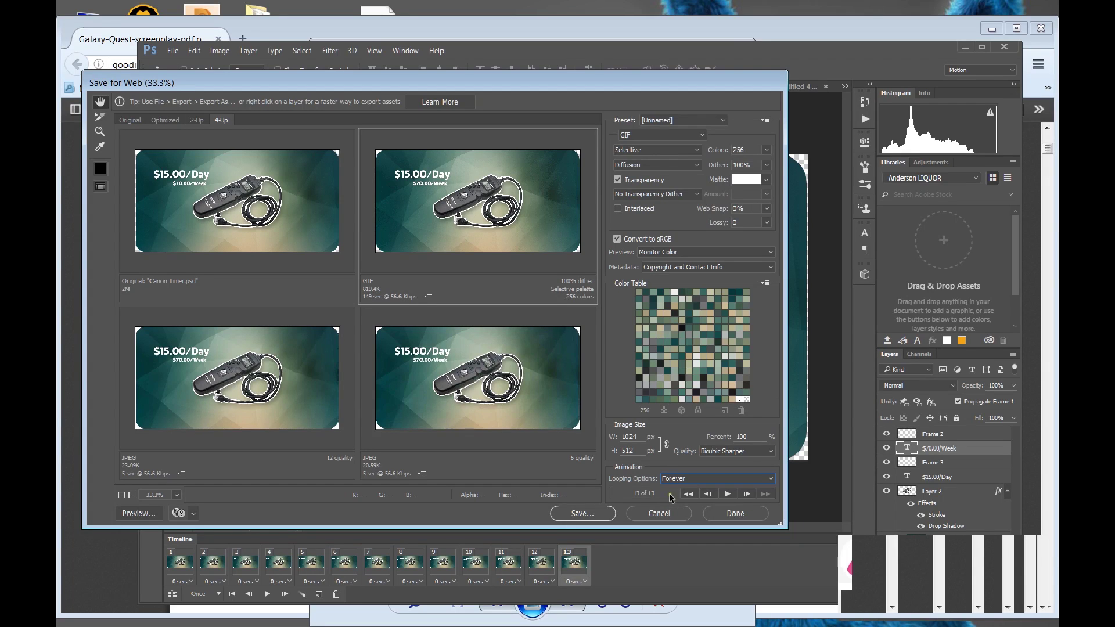
pyautogui.click(727, 494)
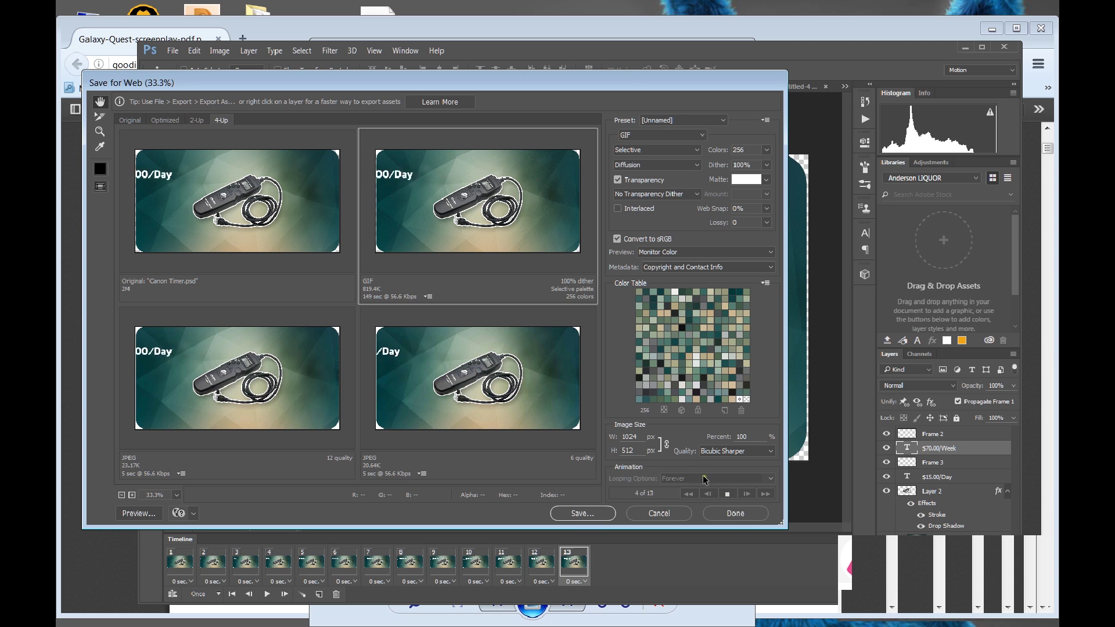
pyautogui.click(727, 493)
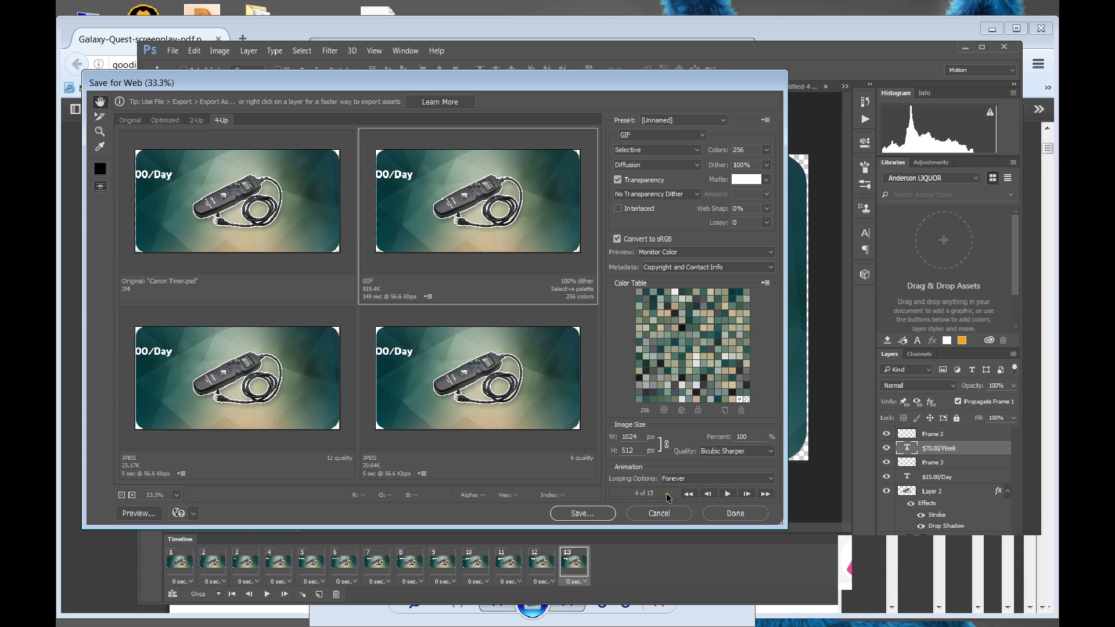
pyautogui.click(691, 495)
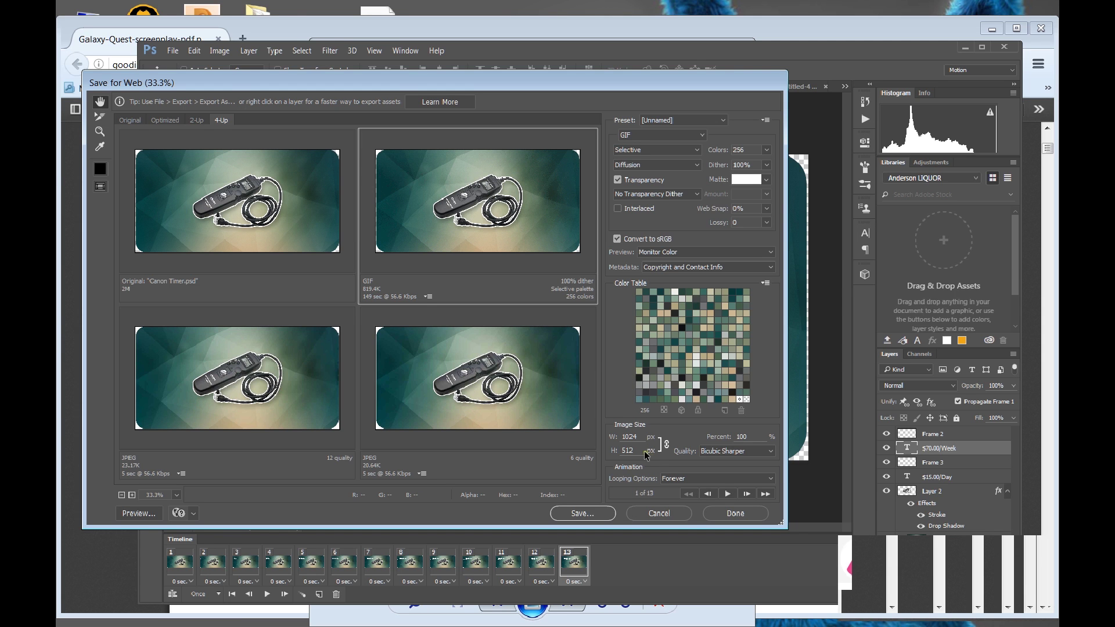
pyautogui.click(654, 513)
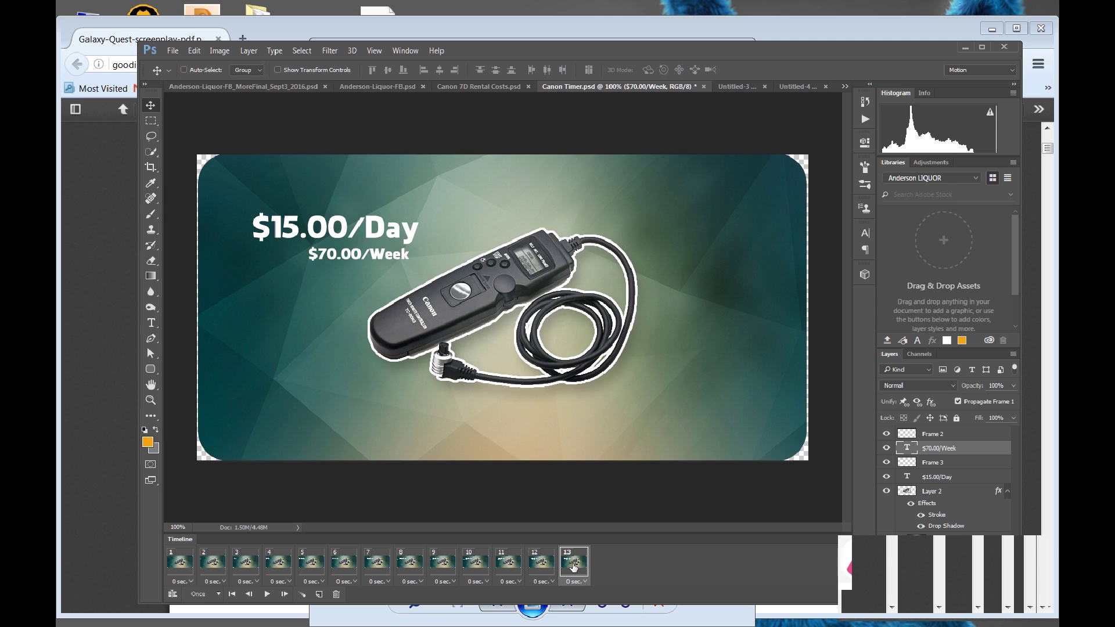
# - Set frame 13's delay to 10.0 seconds, leaving the other frames at 0 seconds
pyautogui.rightClick(573, 567)
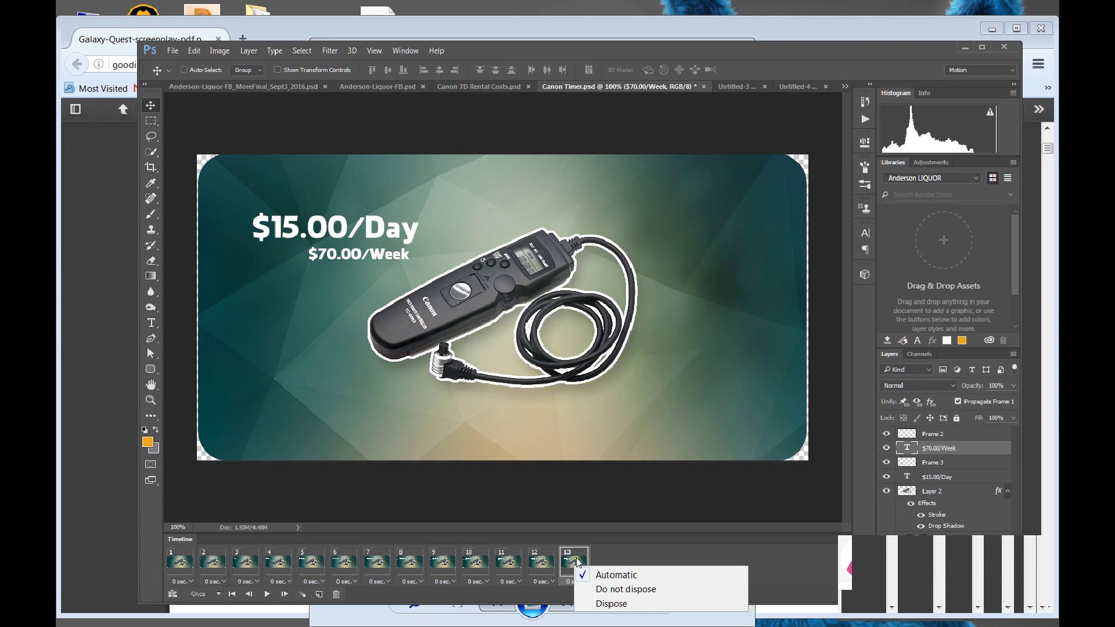
pyautogui.click(577, 561)
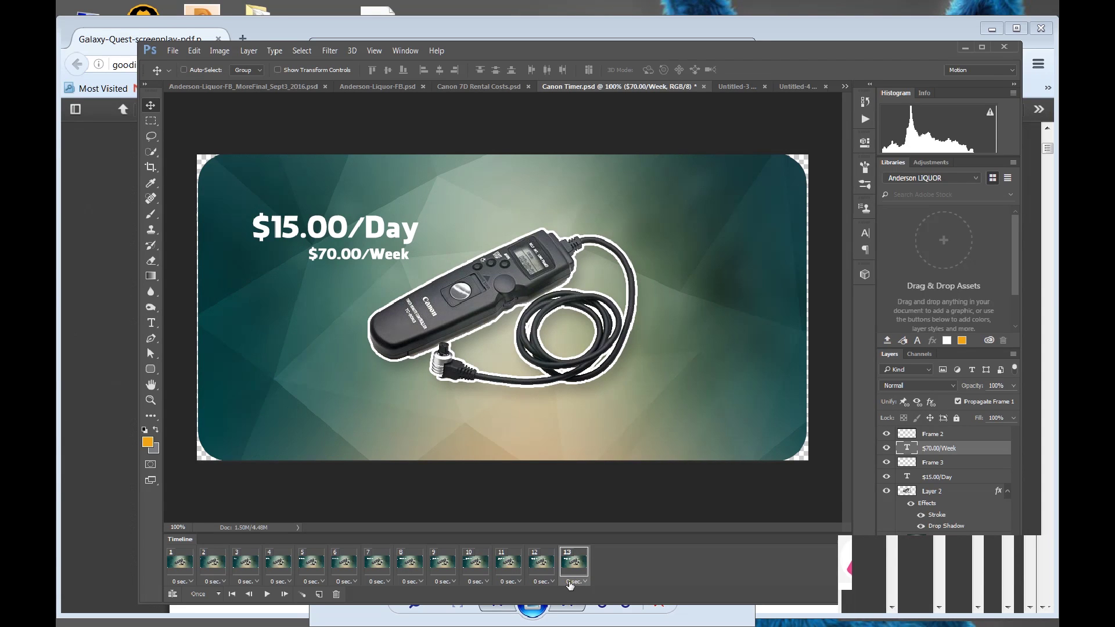
pyautogui.click(585, 582)
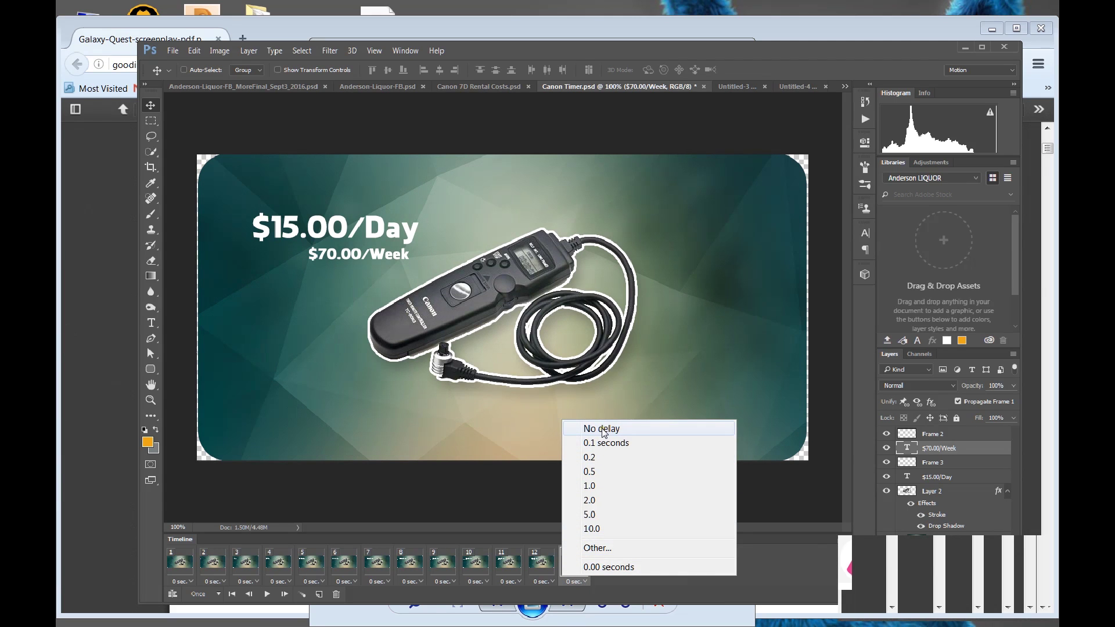
pyautogui.click(589, 529)
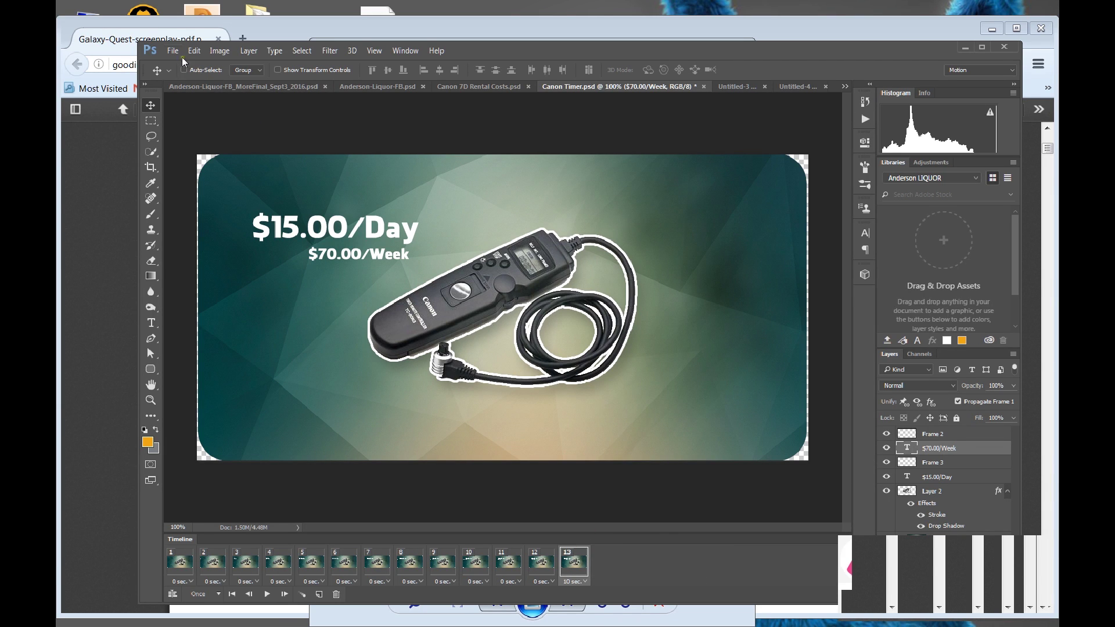
# - Play back the 13-frame Canon timer animation, then bring up the Once looping options
pyautogui.click(277, 593)
pyautogui.click(215, 595)
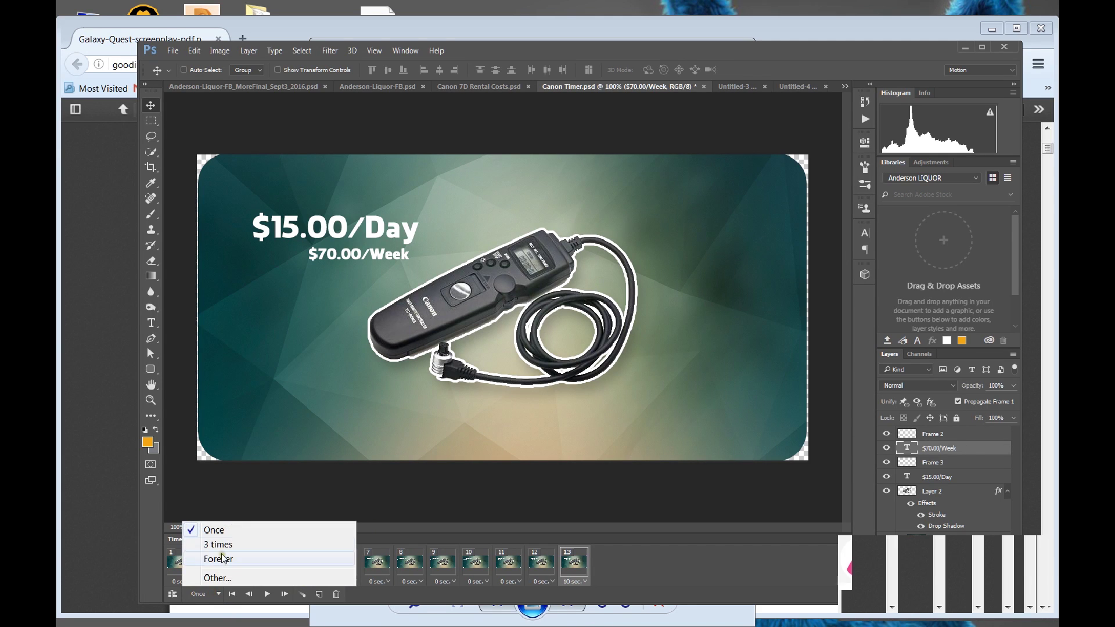